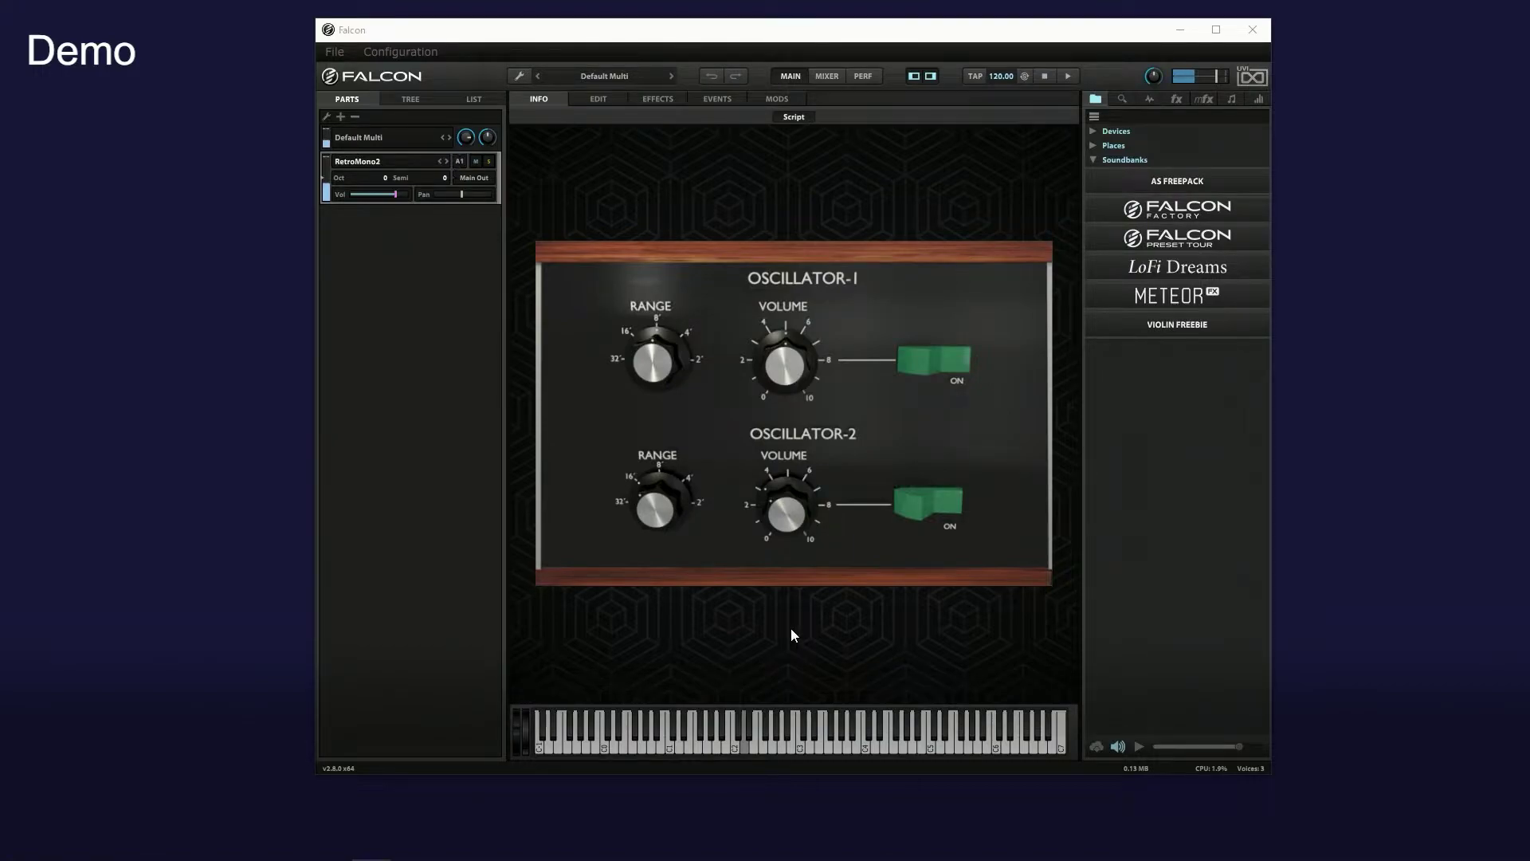
# Step: Try out the range knobs and on/off switches of both oscillators on the RetroMono2 panel
pyautogui.moveTo(652, 366); pyautogui.dragTo(685, 306)
pyautogui.moveTo(676, 533); pyautogui.dragTo(664, 461)
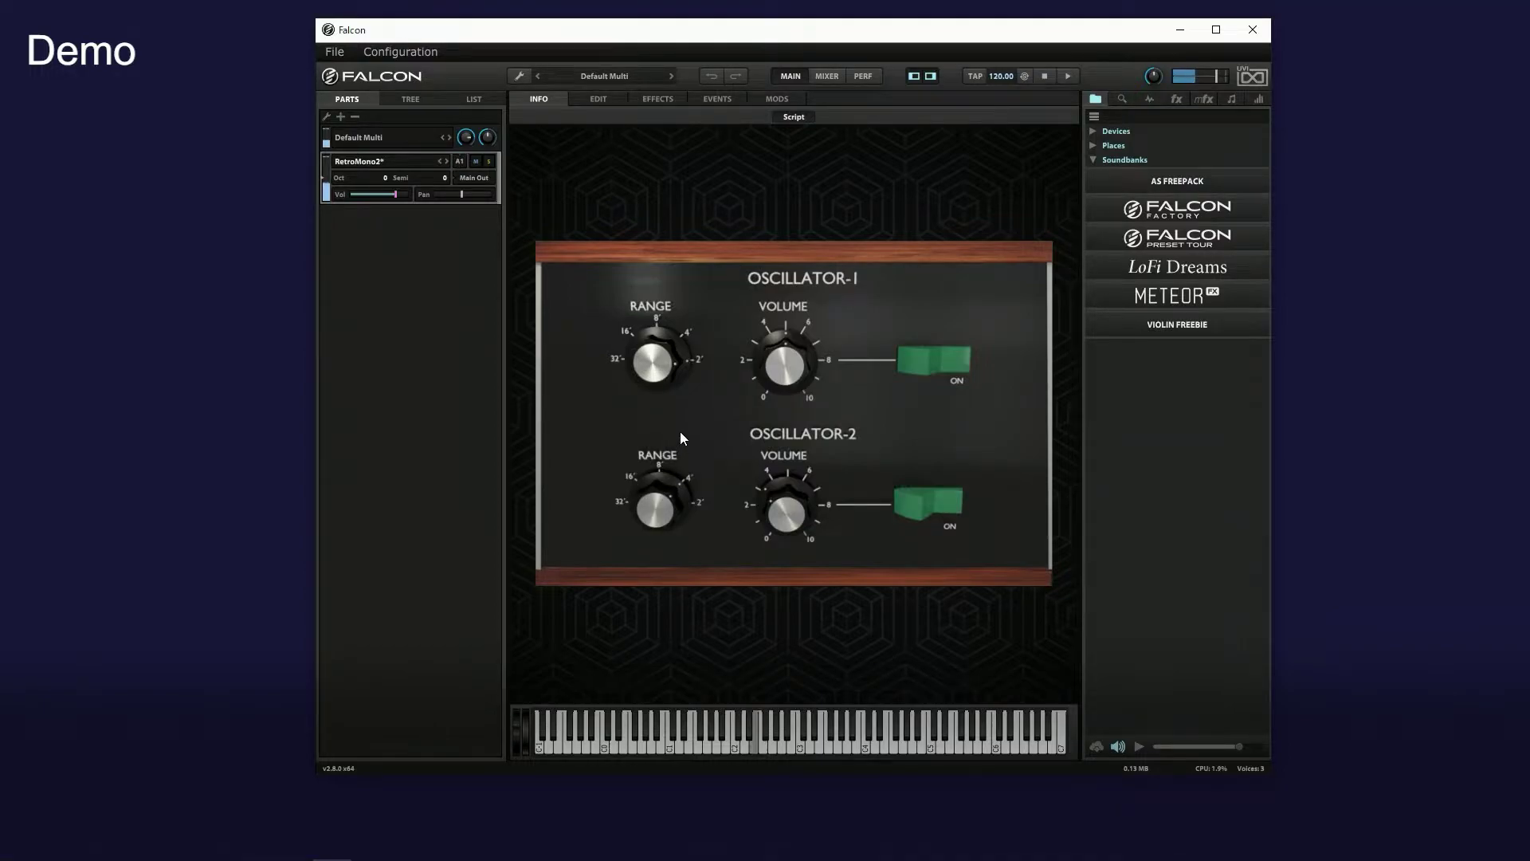
pyautogui.moveTo(781, 391)
pyautogui.click(937, 359)
pyautogui.click(935, 361)
pyautogui.click(923, 517)
pyautogui.click(929, 513)
# Step: Try different volume and range settings for Oscillator 2 on the RetroMono2 panel
pyautogui.moveTo(777, 503)
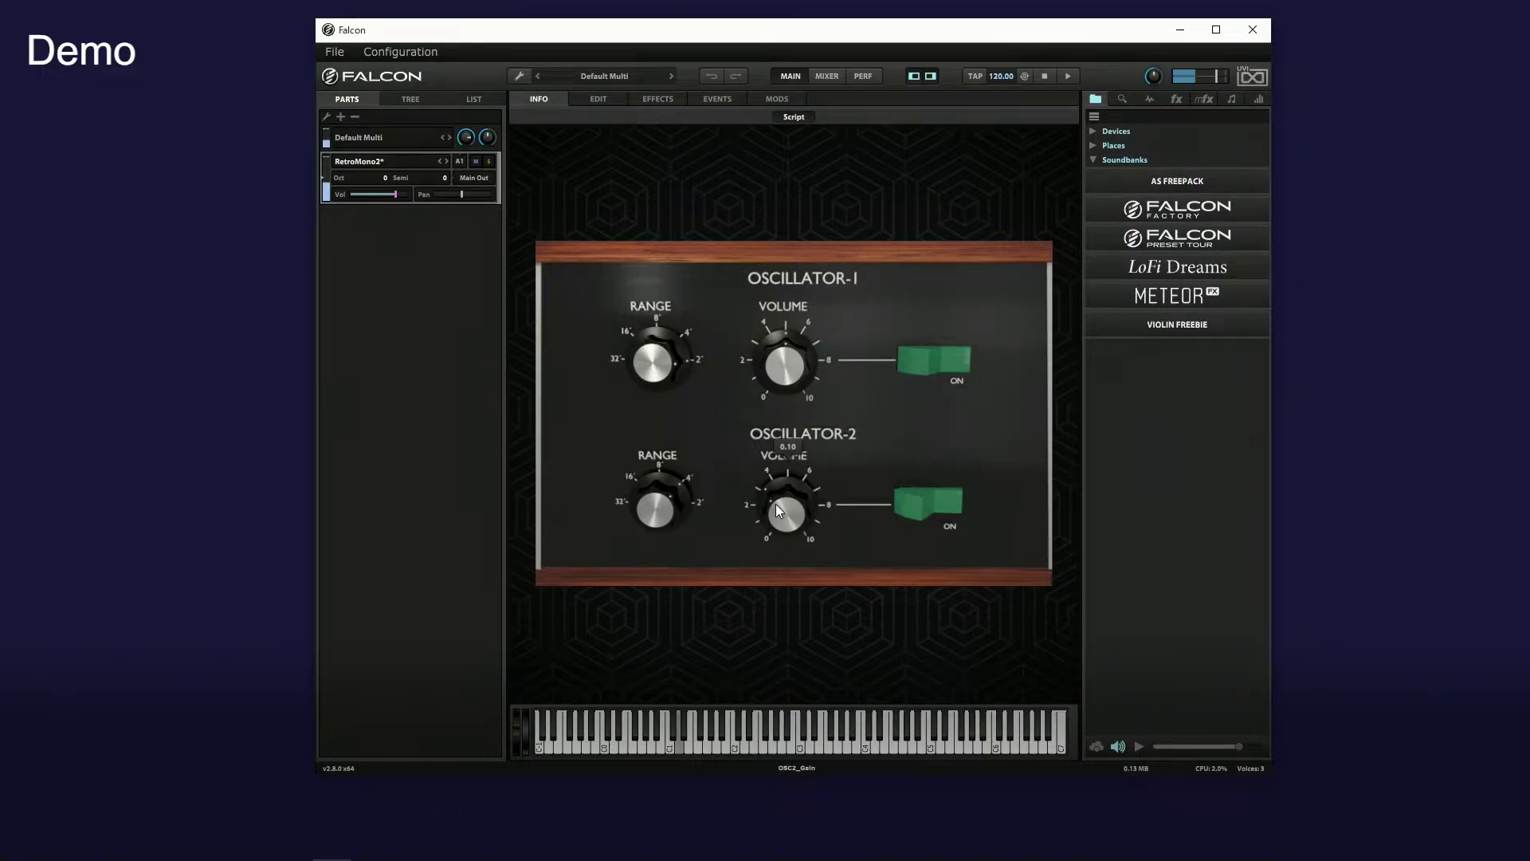
pyautogui.moveTo(776, 504); pyautogui.dragTo(811, 562)
pyautogui.moveTo(693, 500)
pyautogui.moveTo(656, 543); pyautogui.dragTo(649, 571)
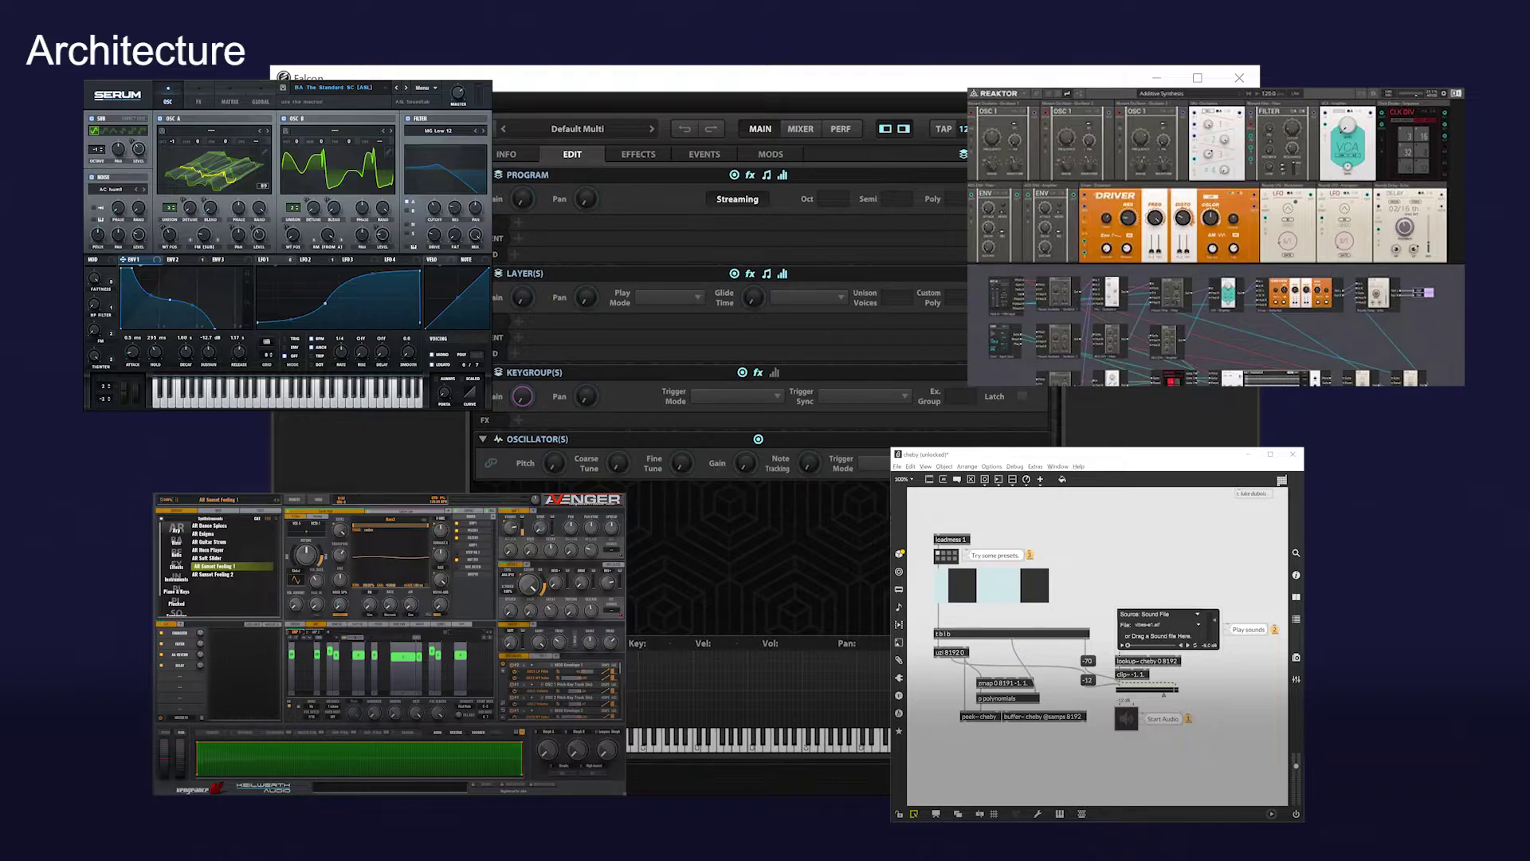
pyautogui.press('Right')
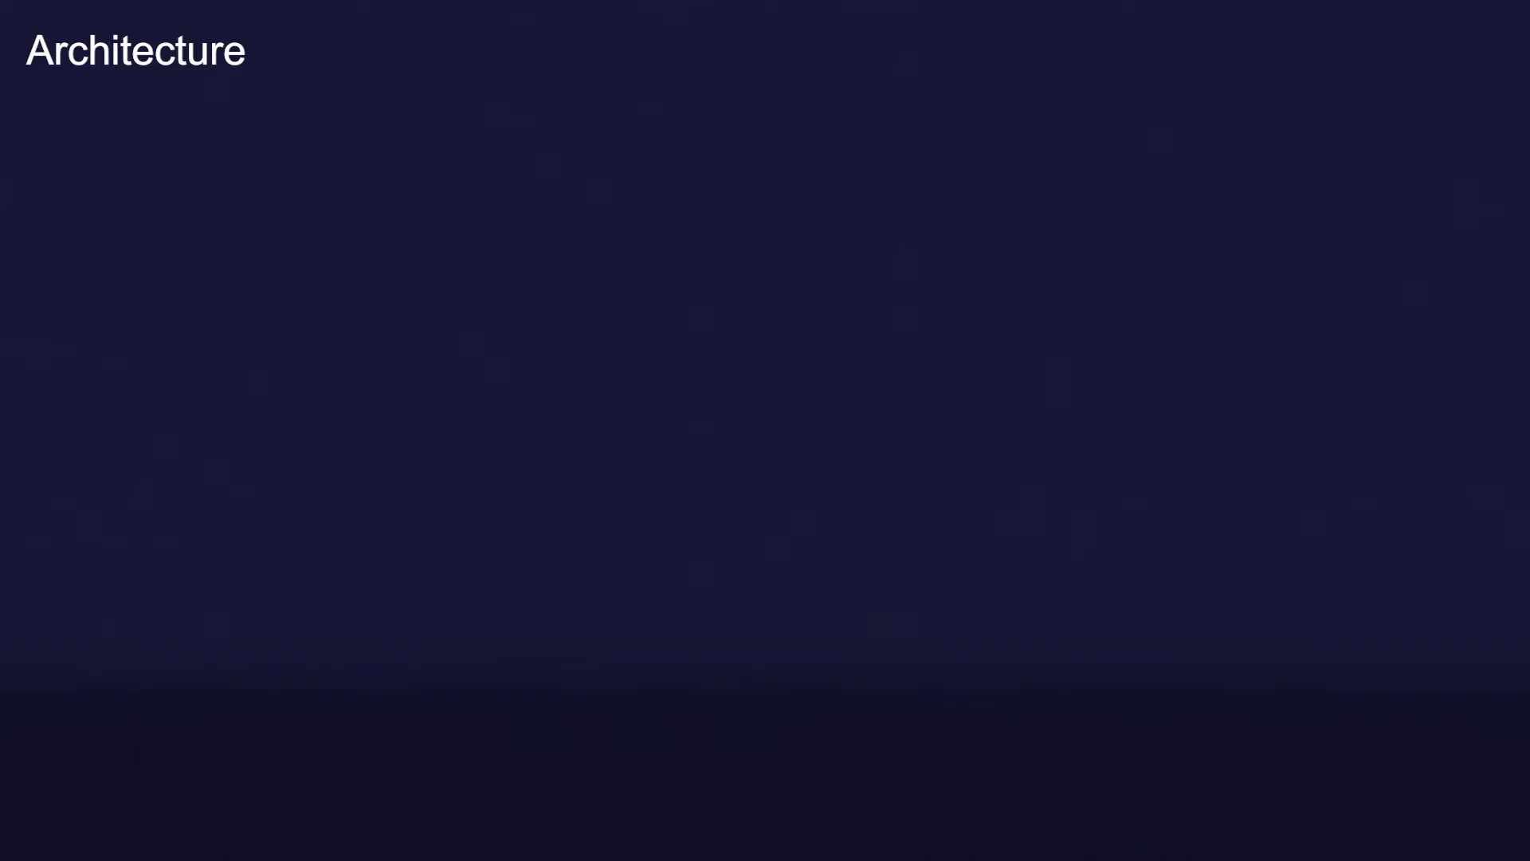
pyautogui.press('Right')
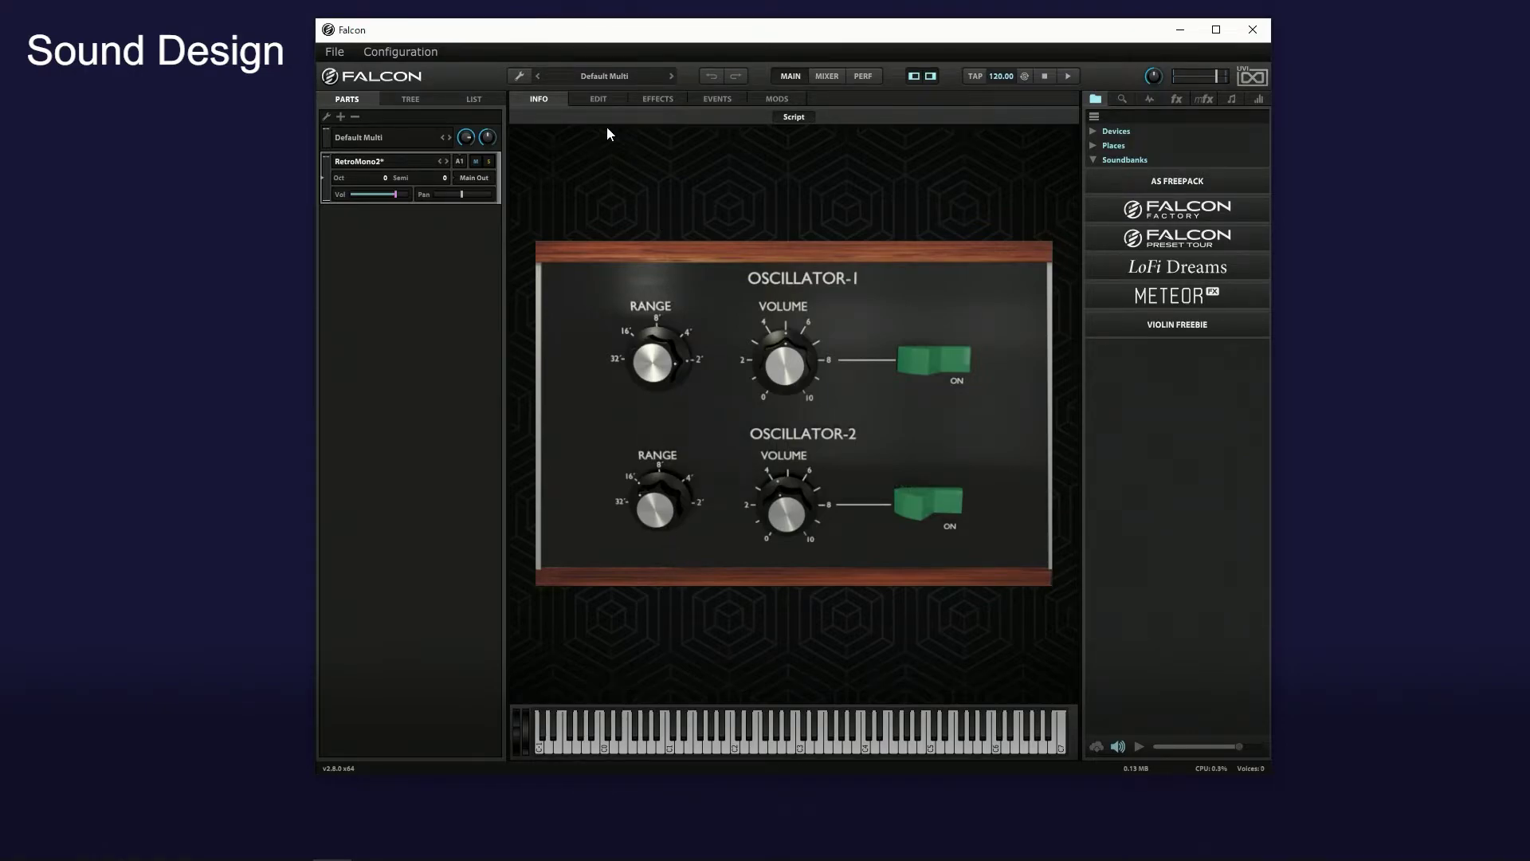
# Step: Replace the loaded instrument with a new empty program and open its editing page
pyautogui.click(521, 77)
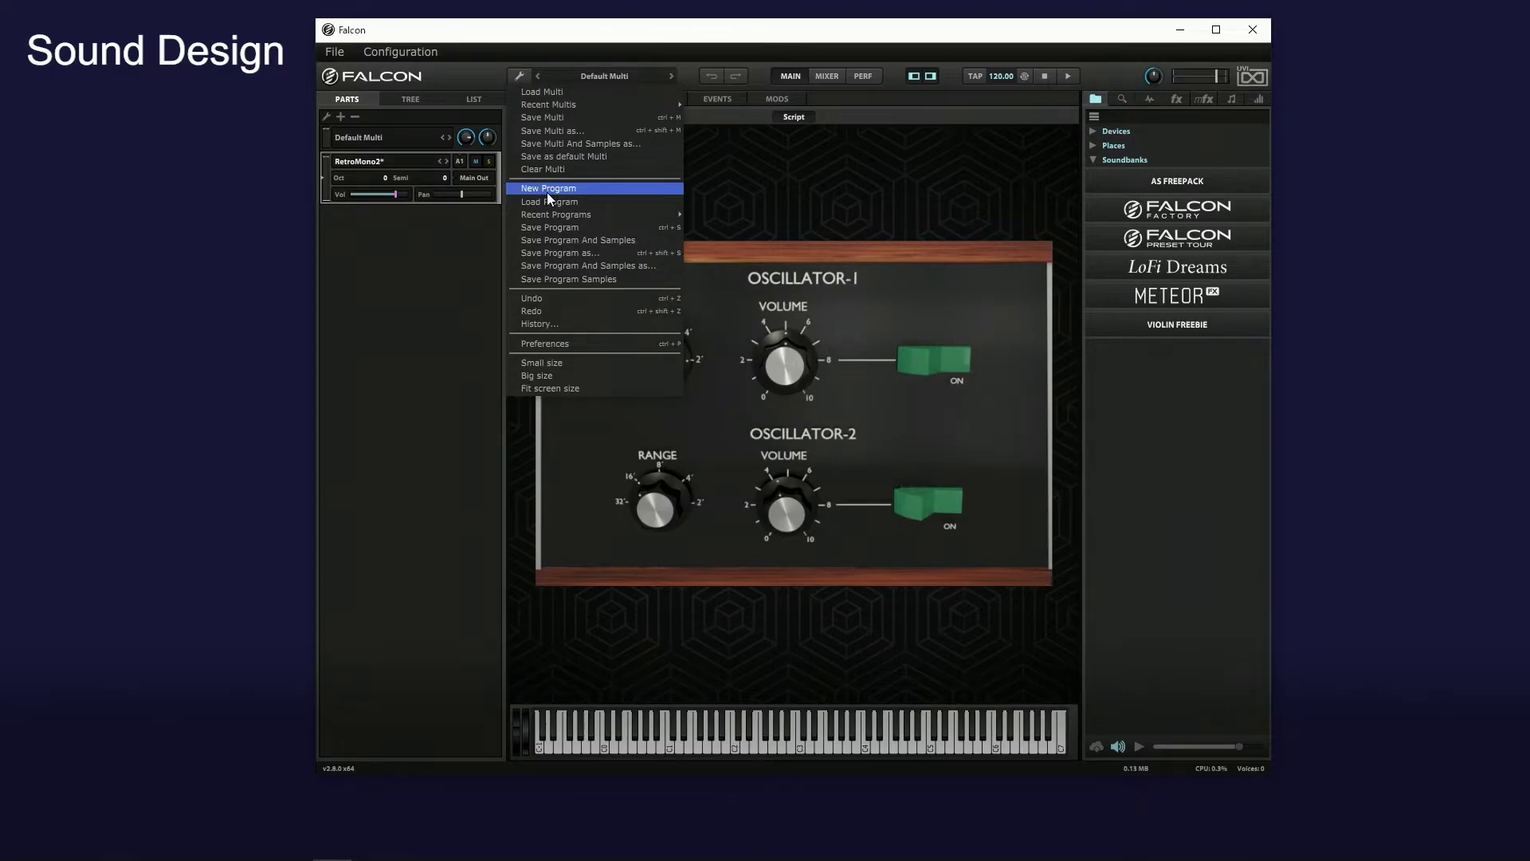
pyautogui.click(547, 191)
pyautogui.click(765, 449)
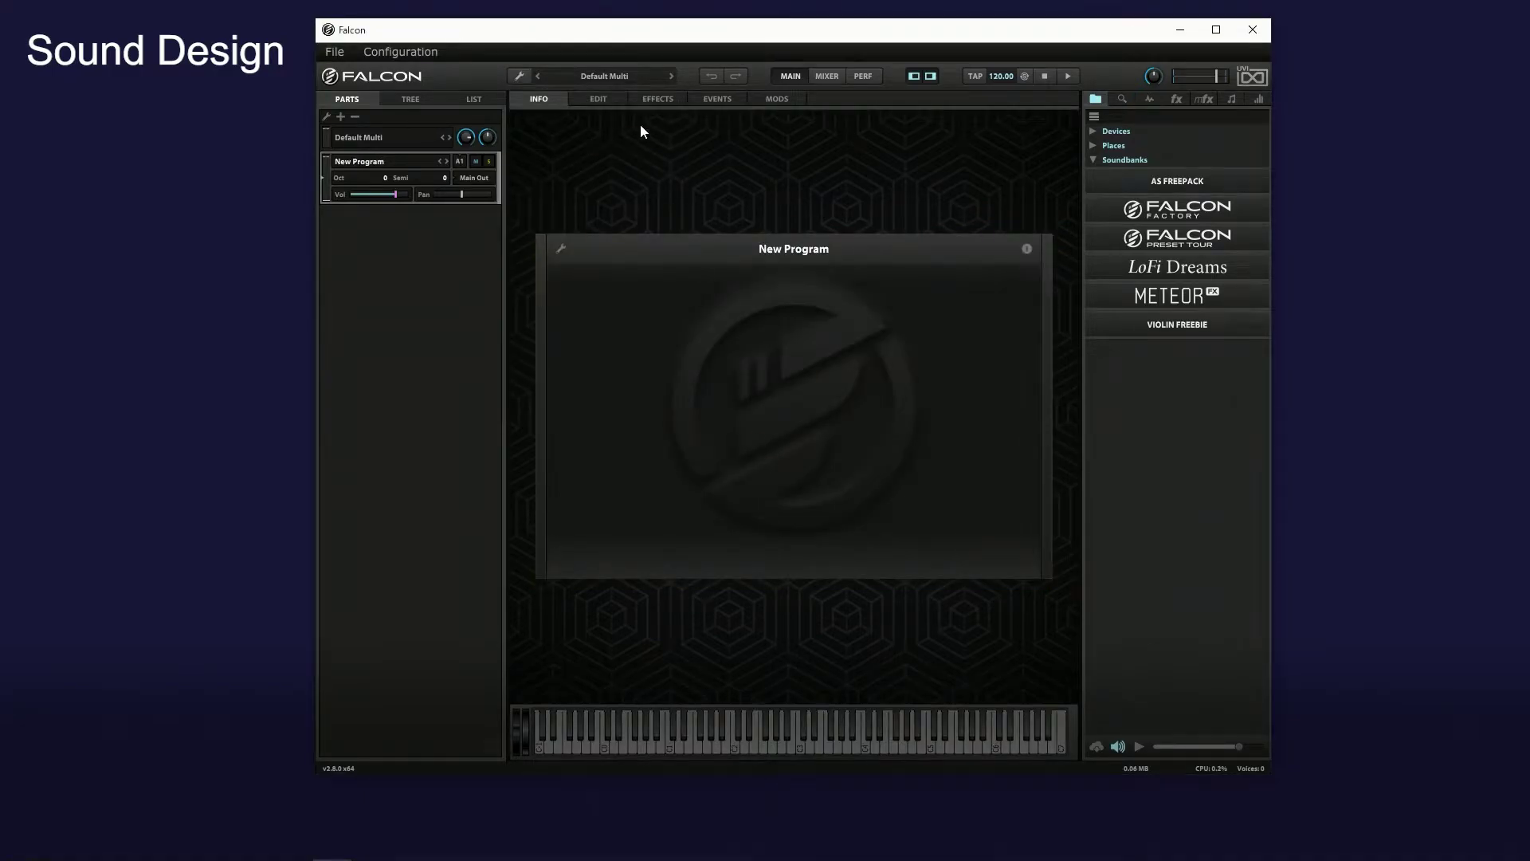
pyautogui.click(597, 99)
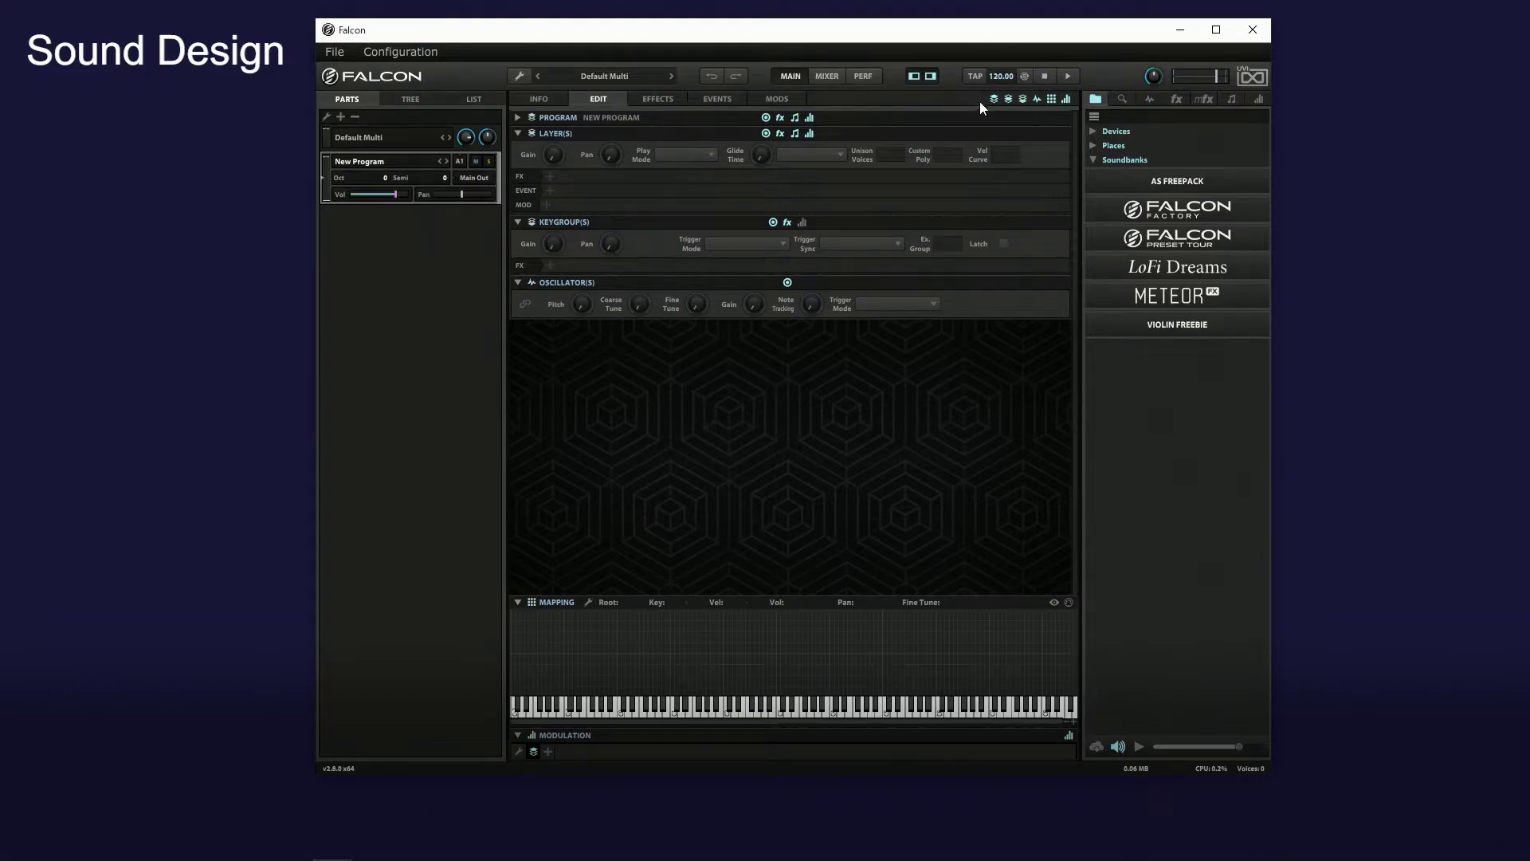
# Step: Add an Analog Stack synthesis oscillator to the new program
pyautogui.click(1149, 99)
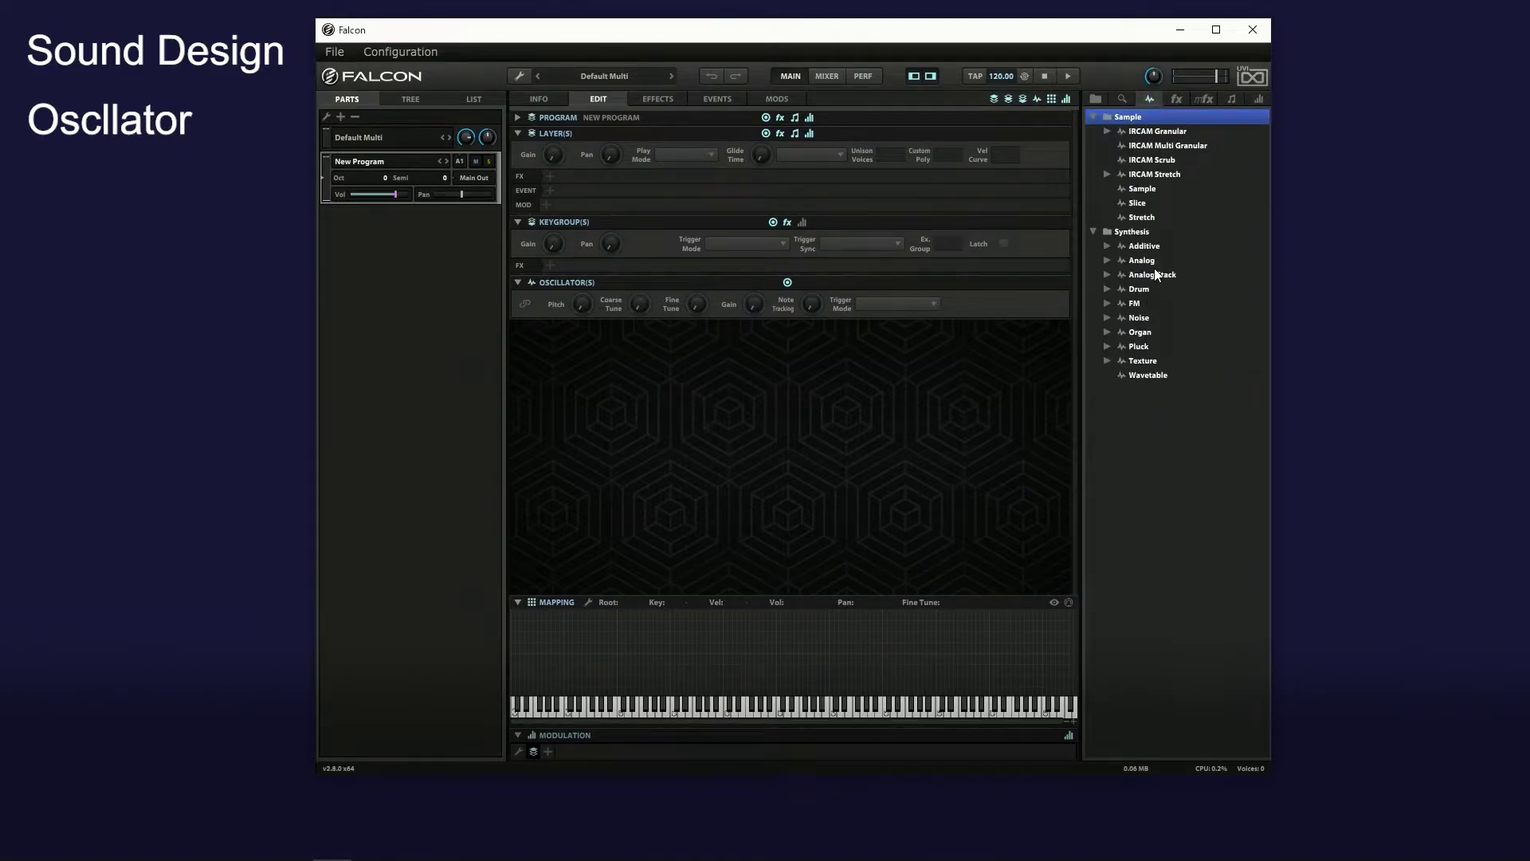
pyautogui.moveTo(1155, 275); pyautogui.dragTo(1012, 403)
pyautogui.moveTo(773, 597)
pyautogui.mouseDown()
pyautogui.moveTo(768, 625)
pyautogui.moveTo(770, 611)
pyautogui.mouseUp()
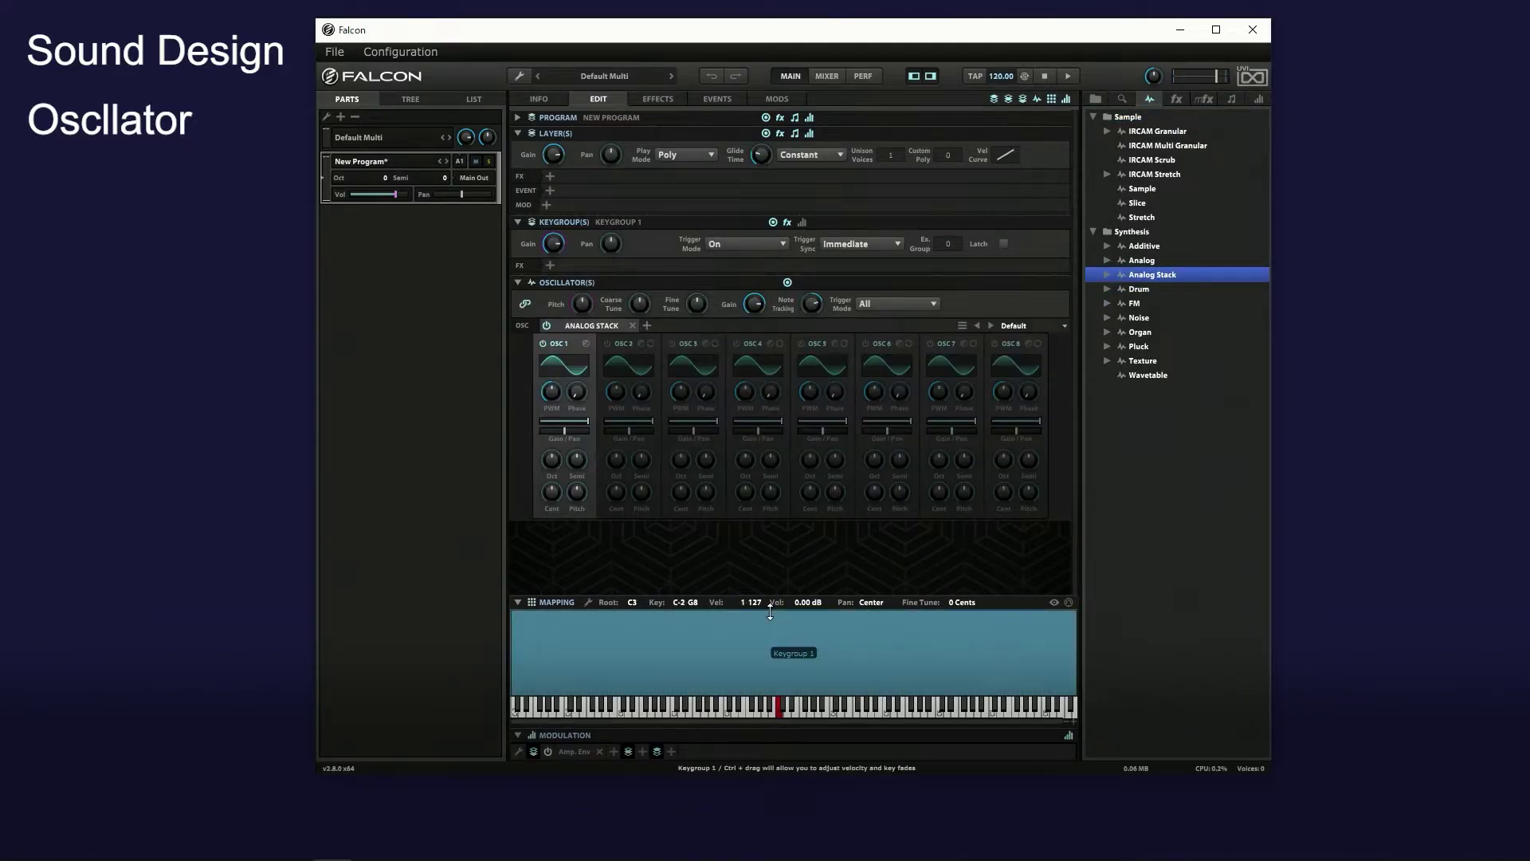
# Step: Enable OSC 2 in the Analog Stack and set the waveforms of OSC 1 and OSC 2 to Saw
pyautogui.click(610, 343)
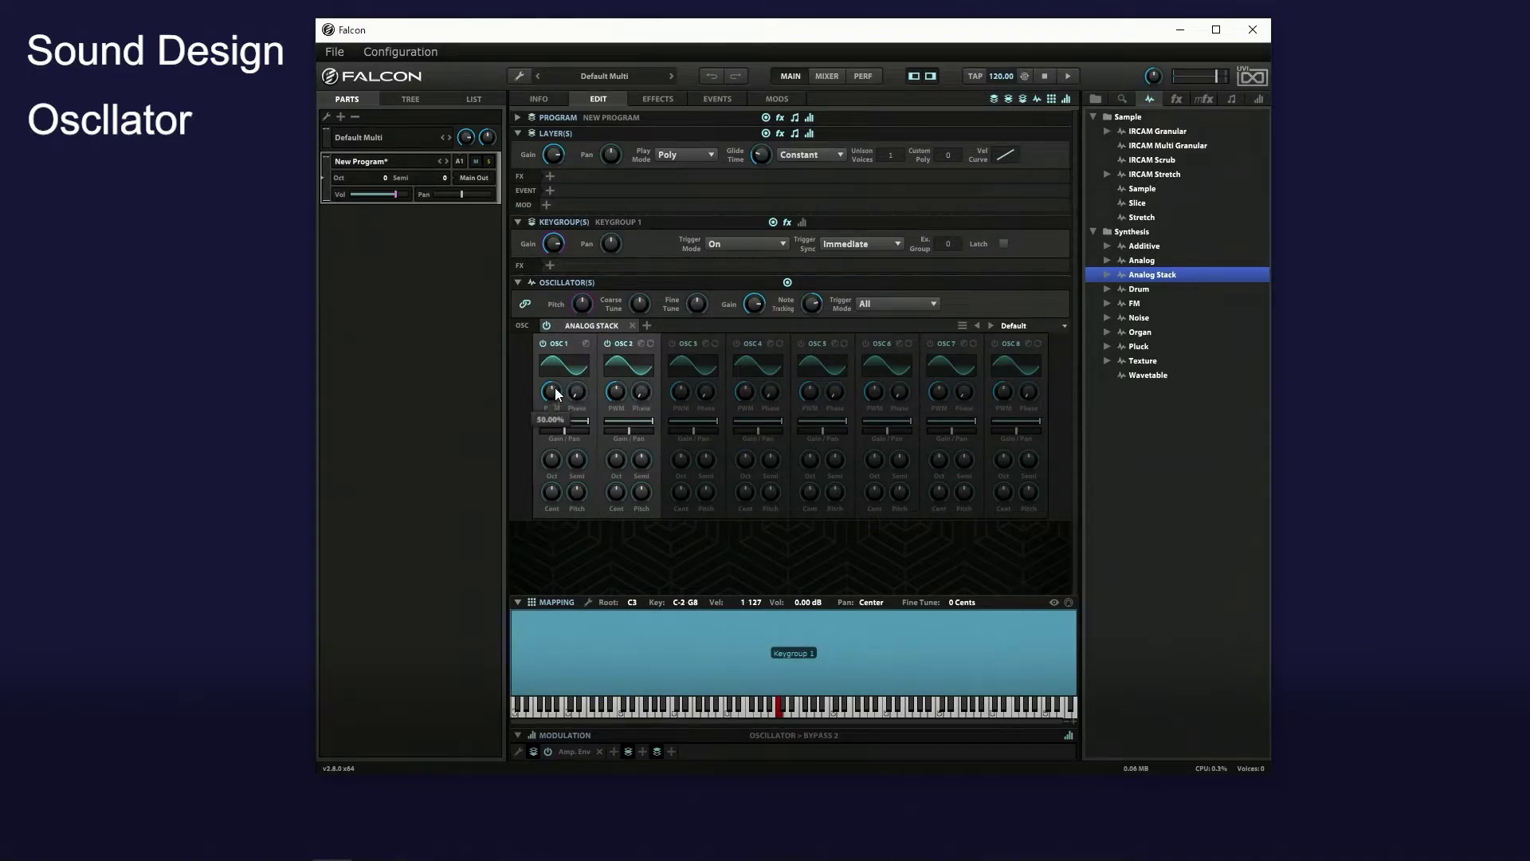
pyautogui.click(576, 366)
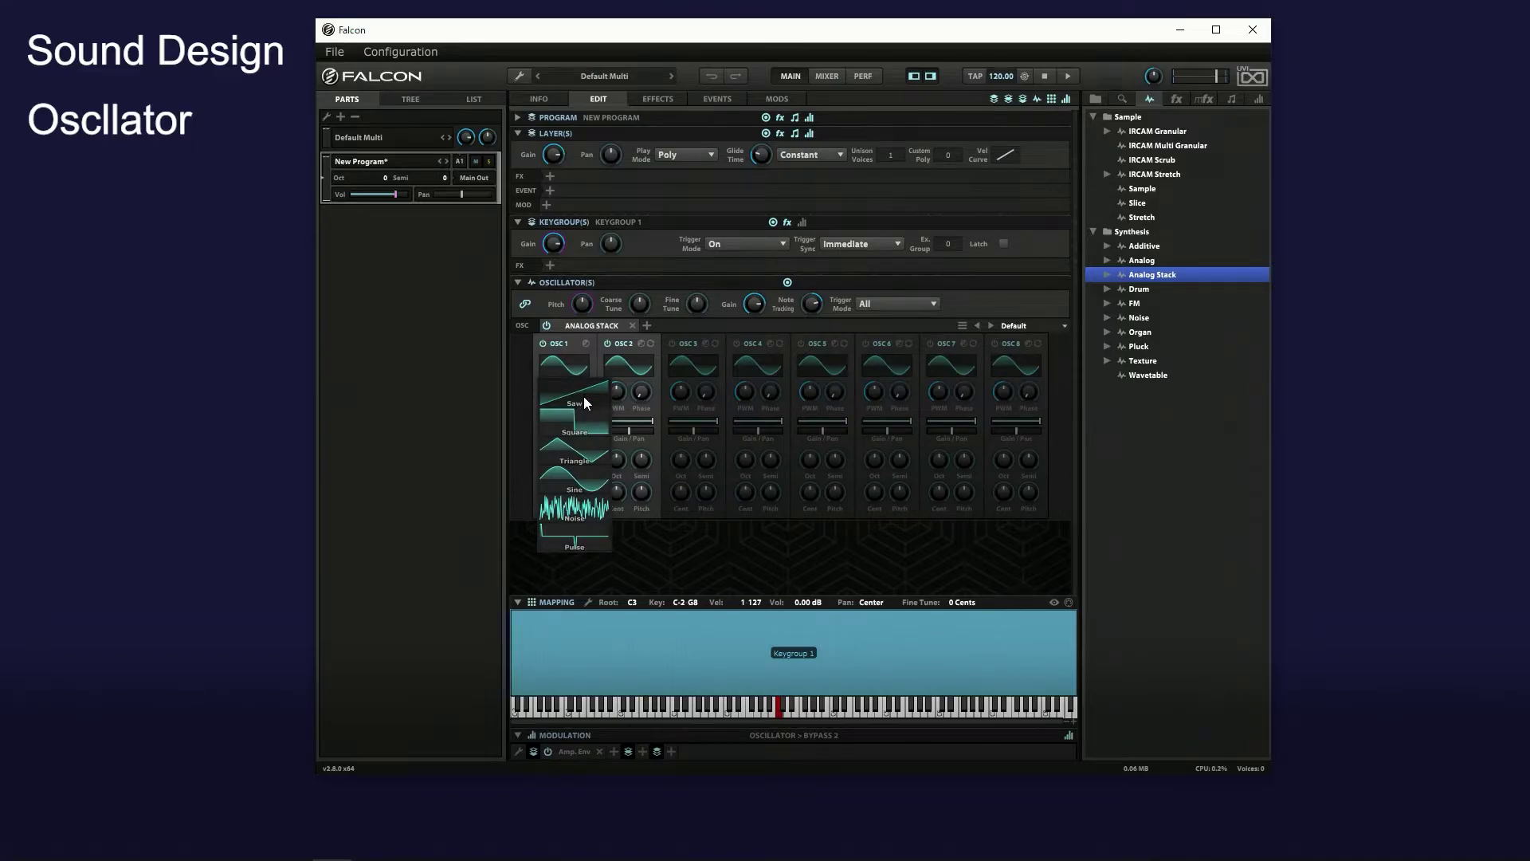
pyautogui.click(583, 399)
pyautogui.click(638, 363)
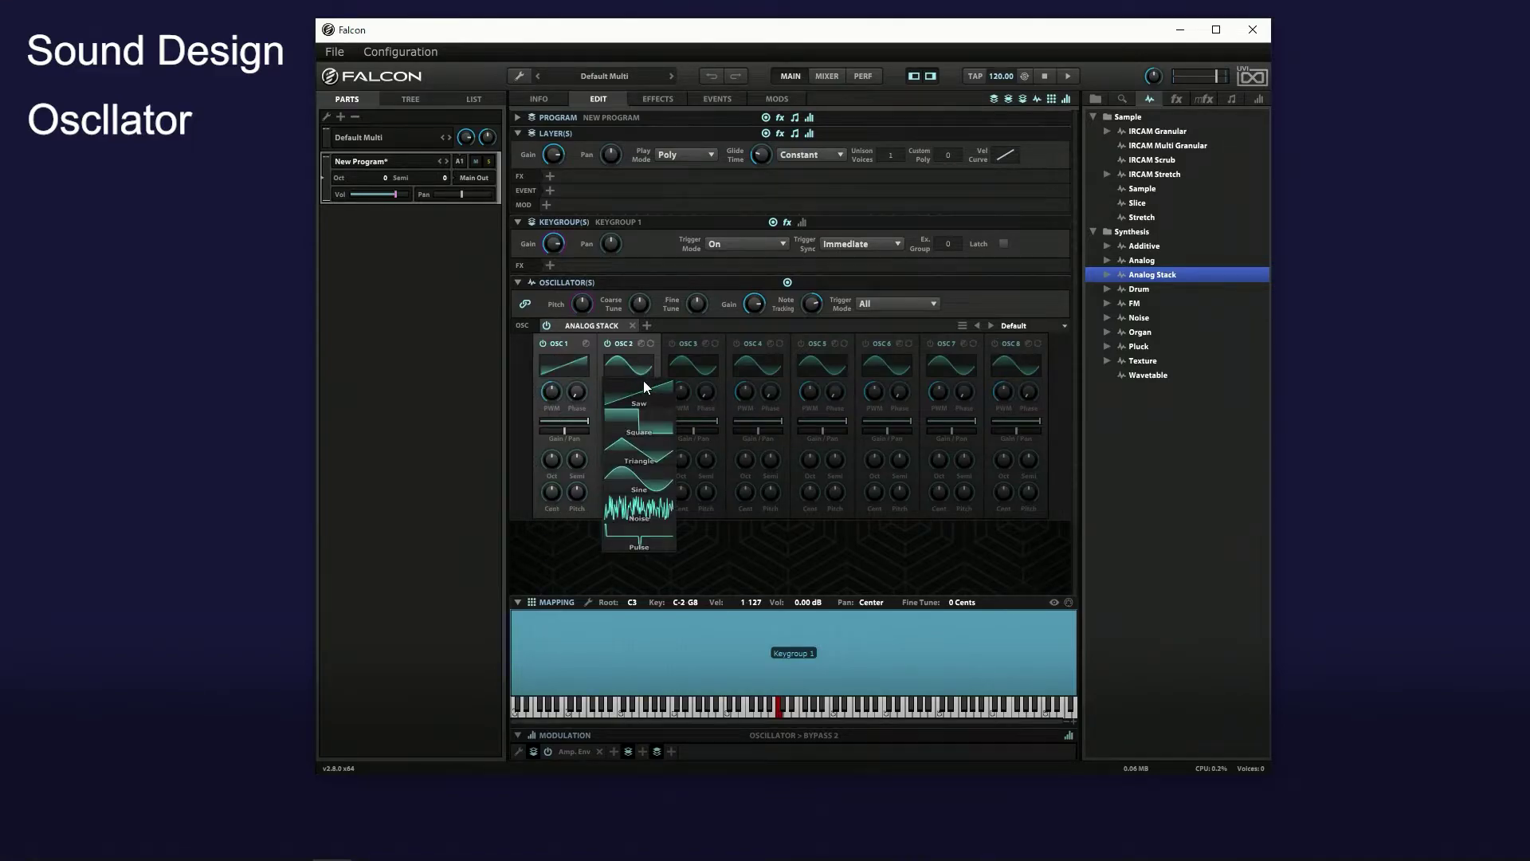
pyautogui.click(645, 400)
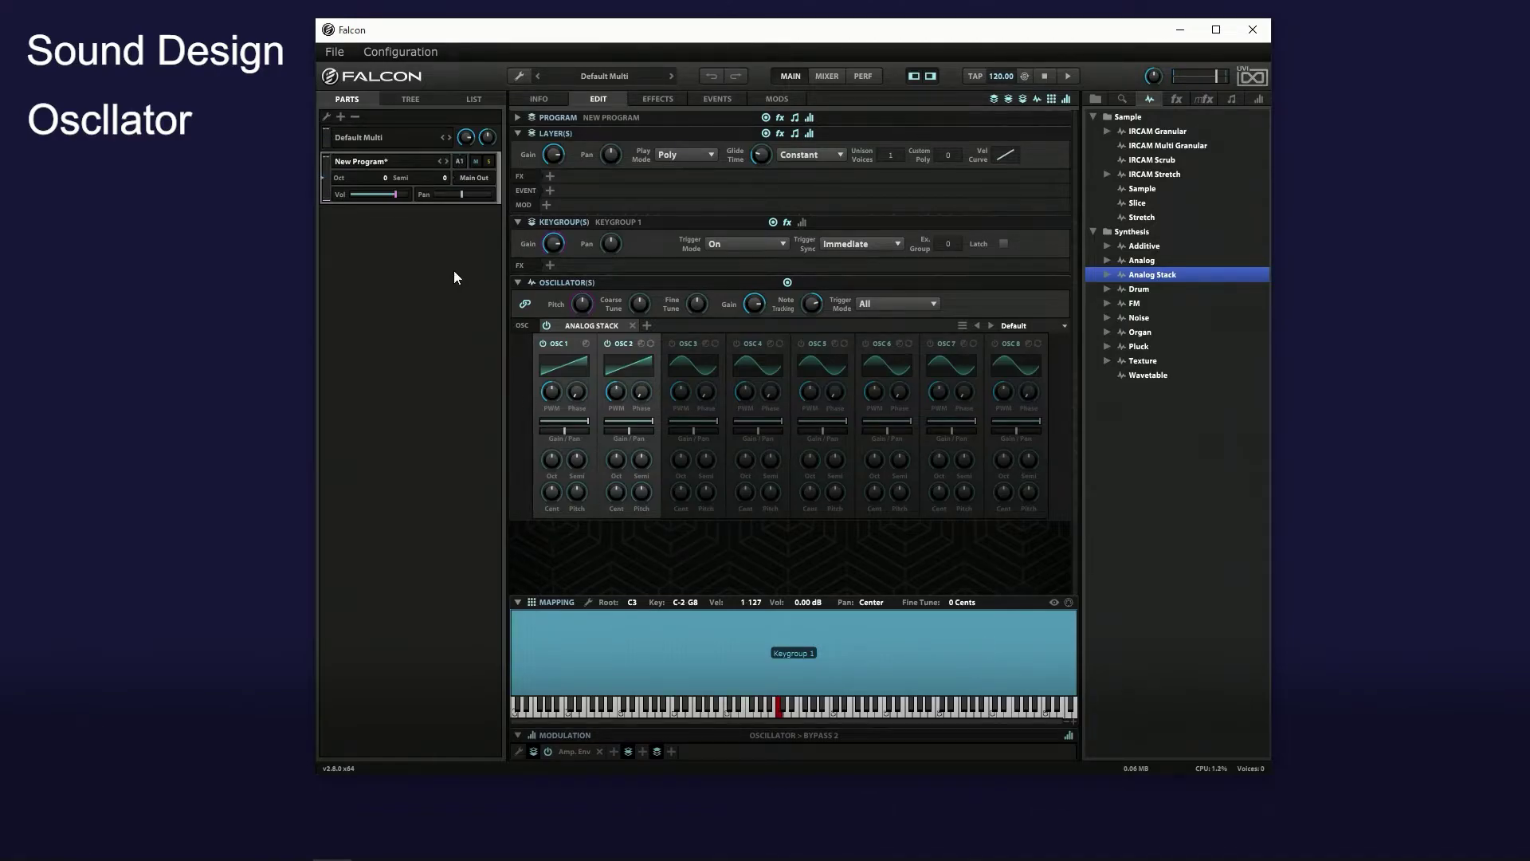
# Step: Expand Keygroup 1 in the instrument tree and set its Amp. Env attack to about 5.7 ms and release to about 20 ms
pyautogui.click(406, 103)
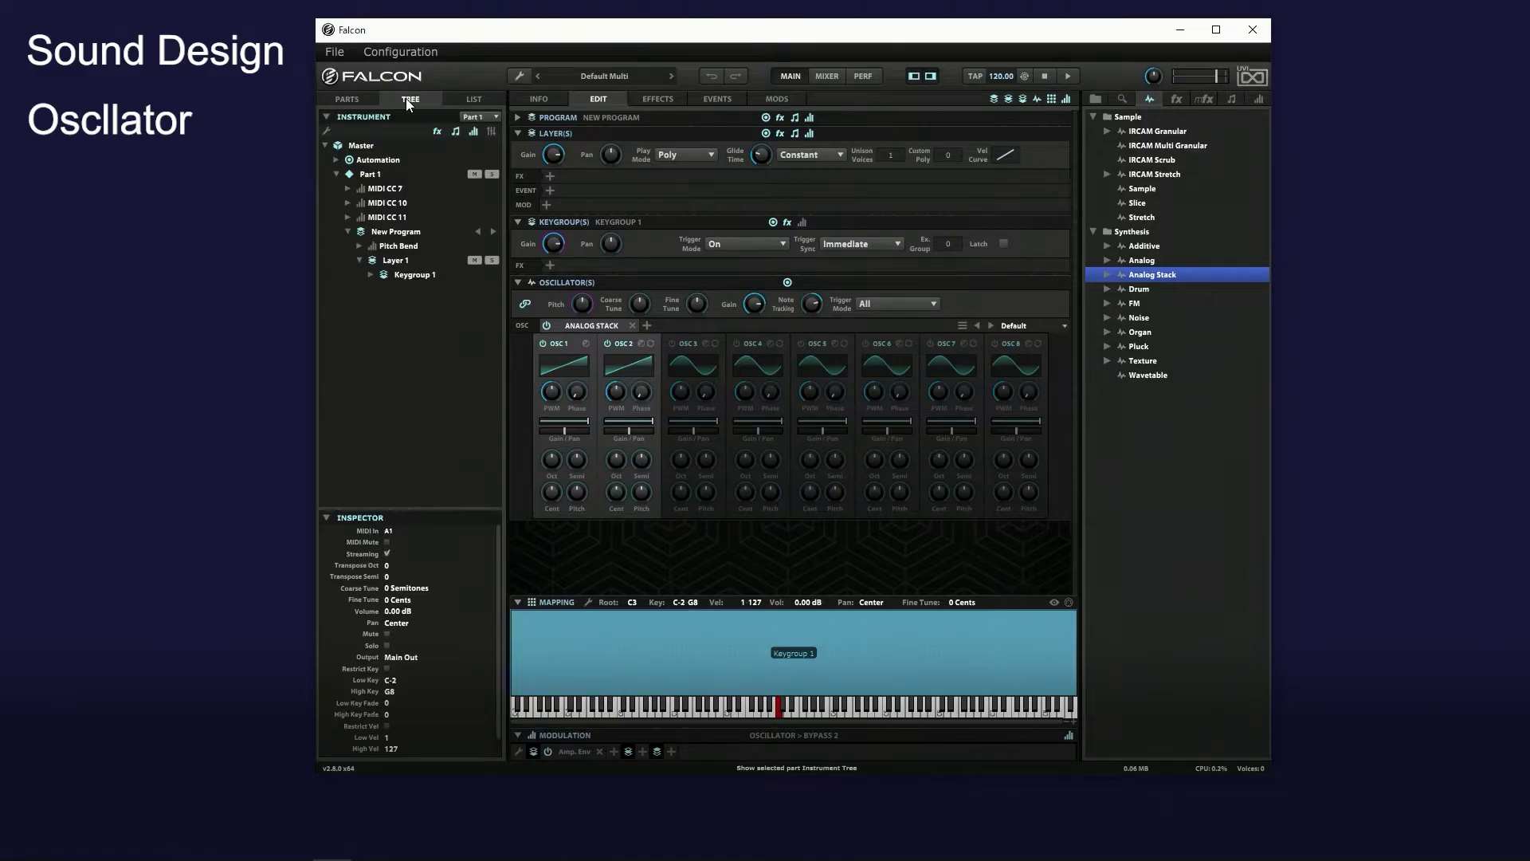
pyautogui.click(368, 276)
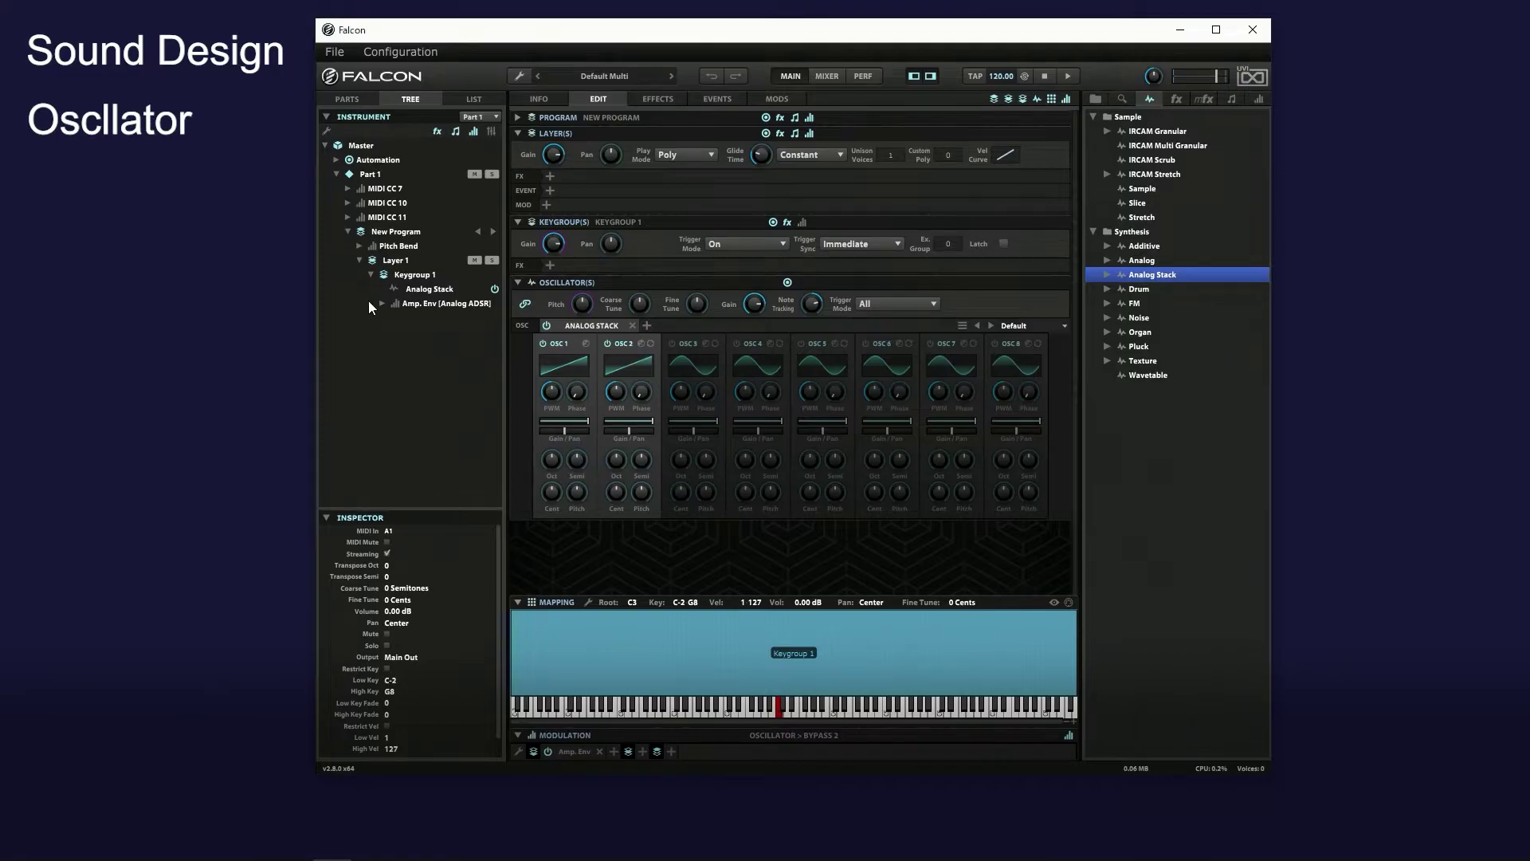
pyautogui.click(382, 304)
pyautogui.click(572, 754)
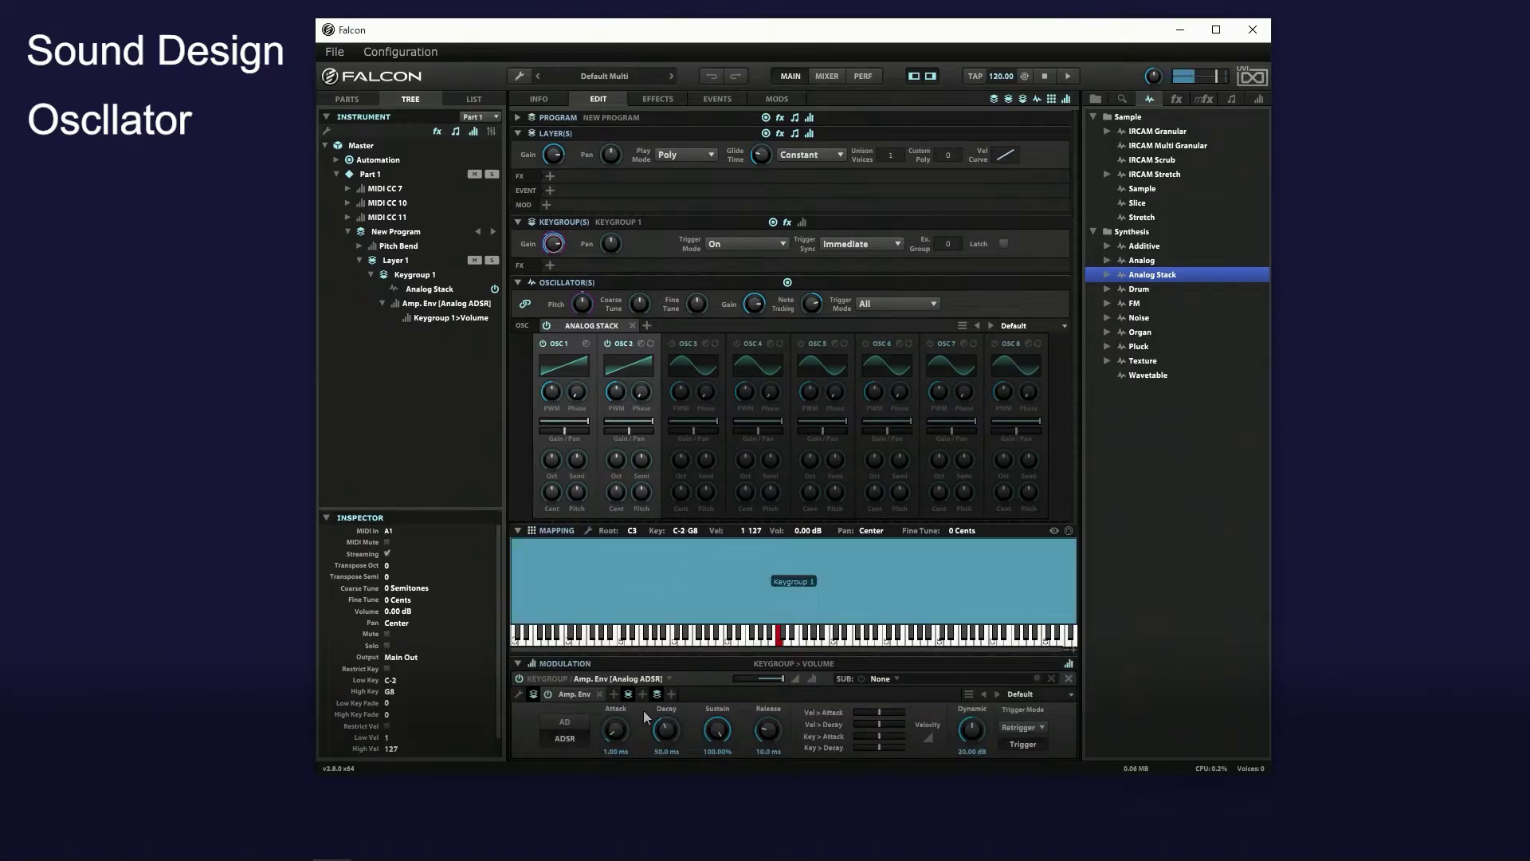
pyautogui.moveTo(606, 733); pyautogui.dragTo(625, 705)
pyautogui.moveTo(765, 734); pyautogui.dragTo(771, 720)
# Step: Set the layer's play mode to Mono Portamento Slide and adjust its glide time
pyautogui.click(710, 155)
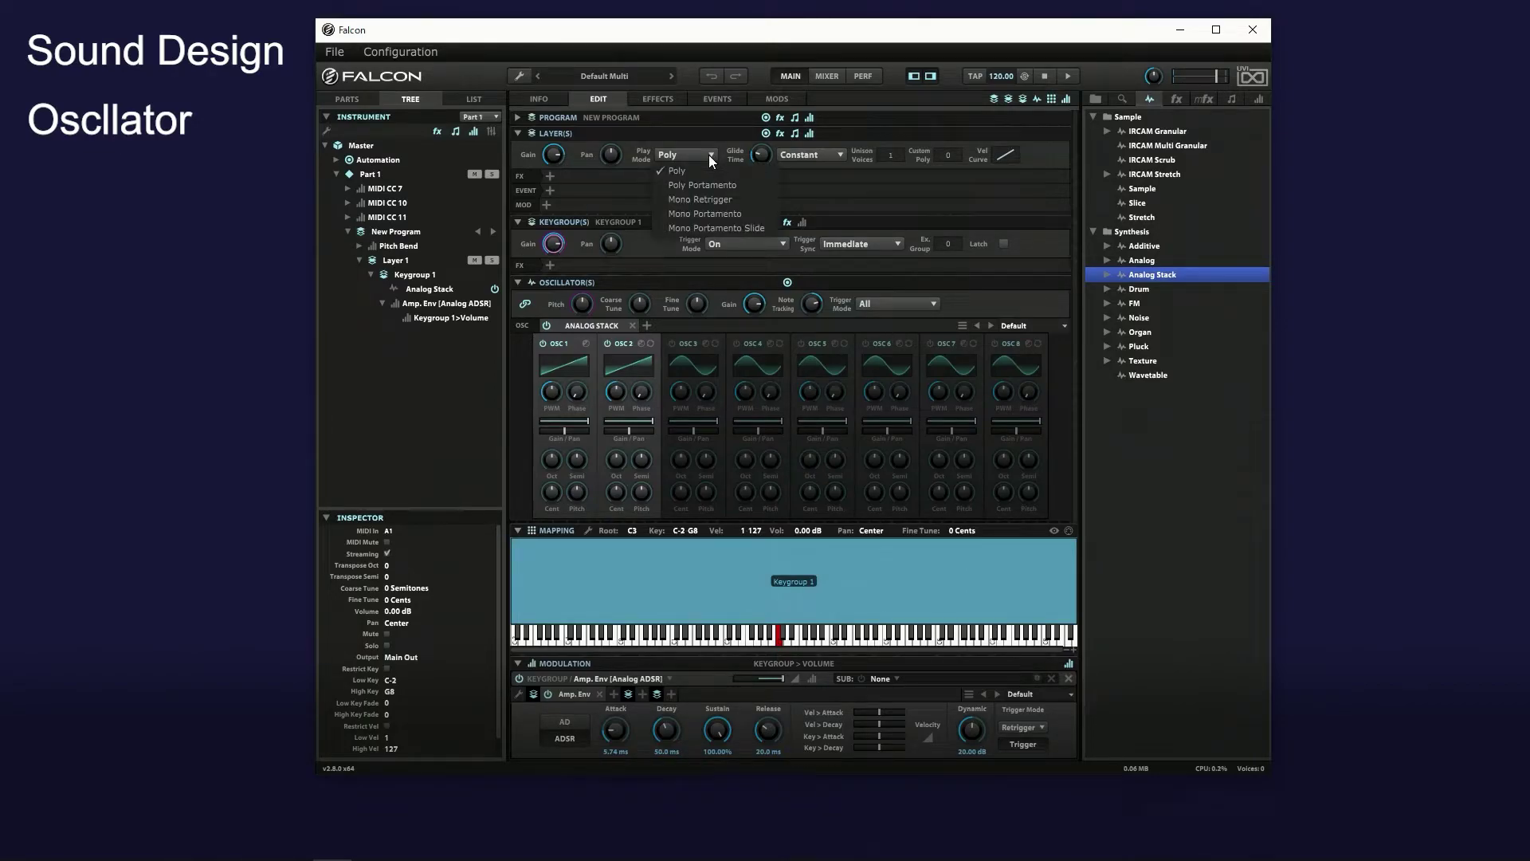
pyautogui.click(730, 228)
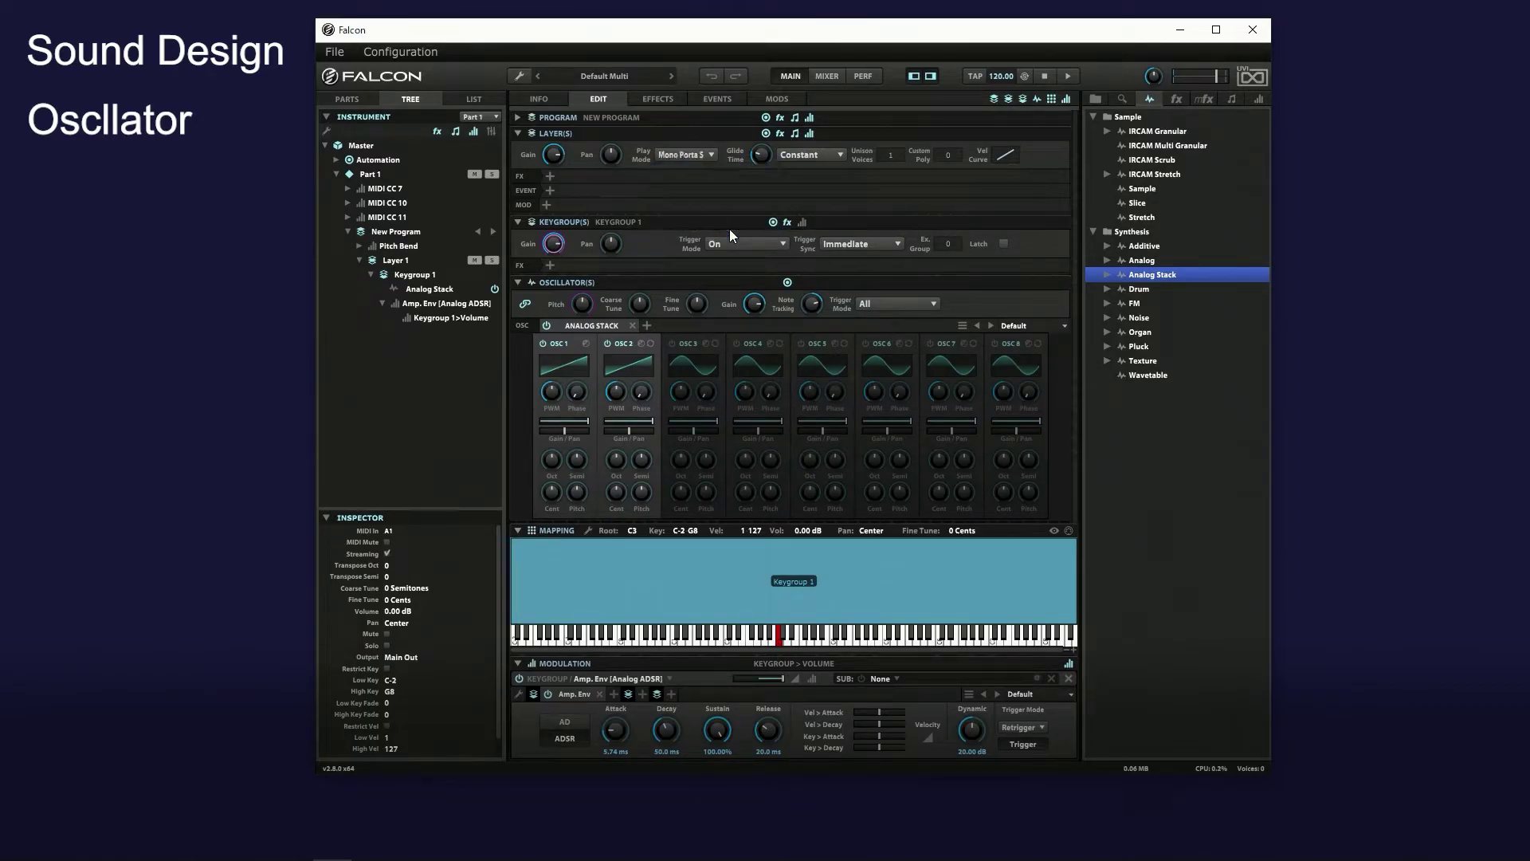
pyautogui.click(762, 154)
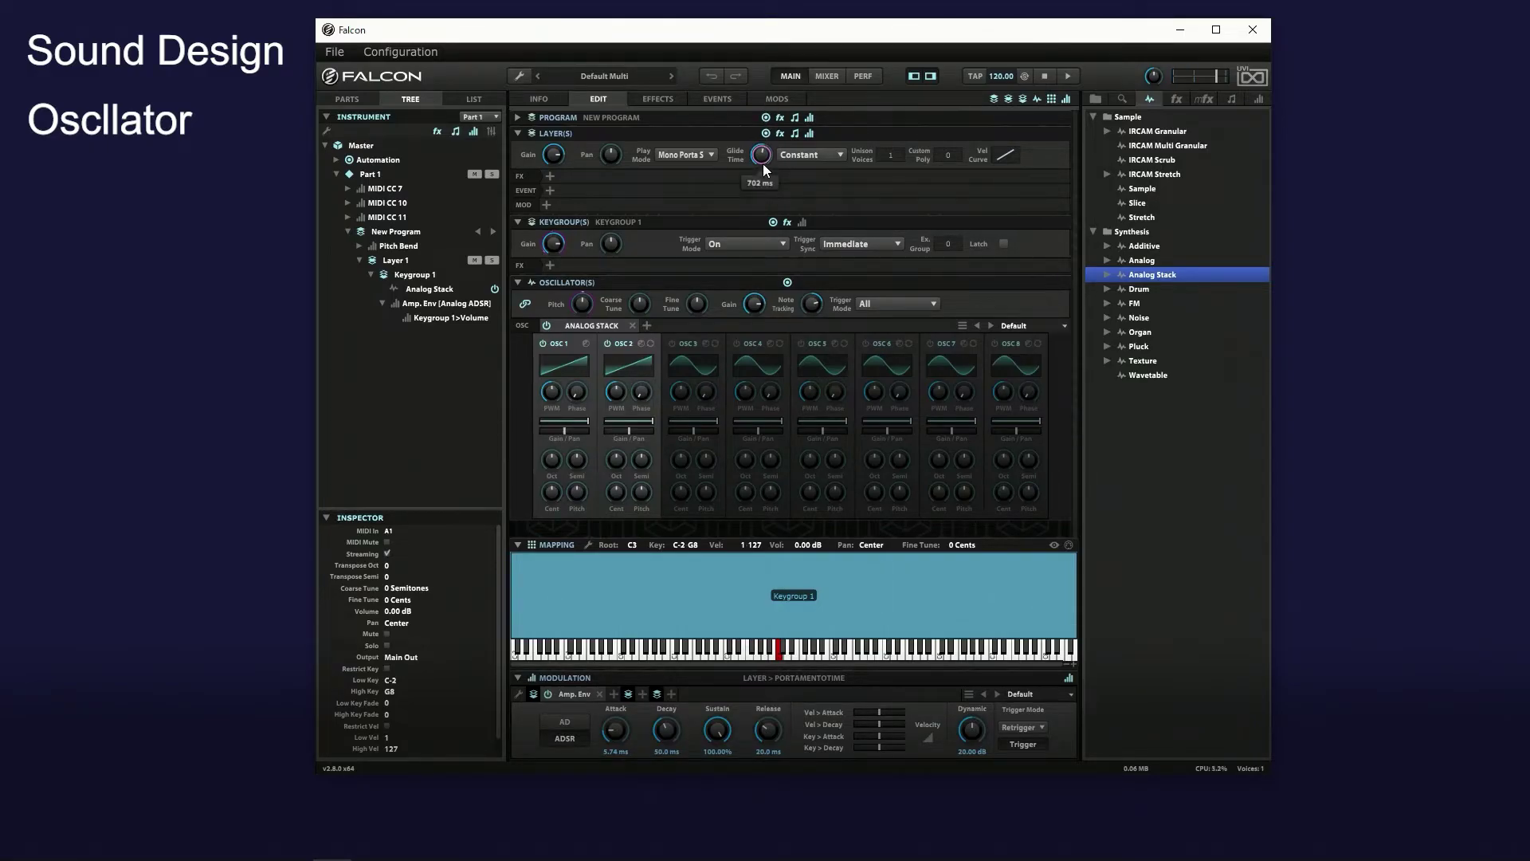
pyautogui.moveTo(767, 148); pyautogui.dragTo(761, 174)
# Step: Switch the layer's velocity curve to constant velocity with a value of 100
pyautogui.click(1004, 157)
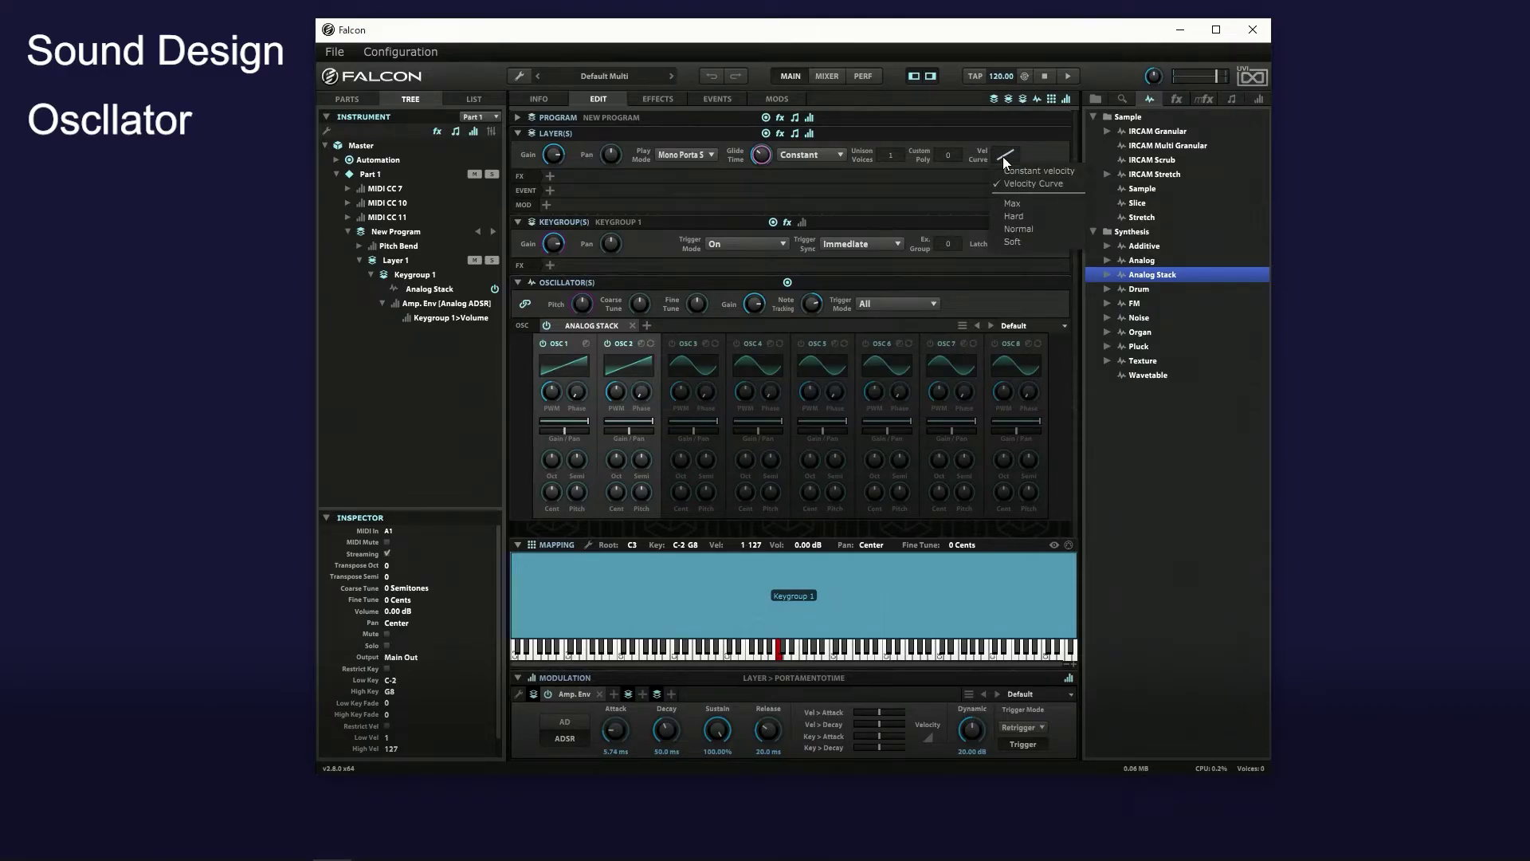
pyautogui.click(1018, 171)
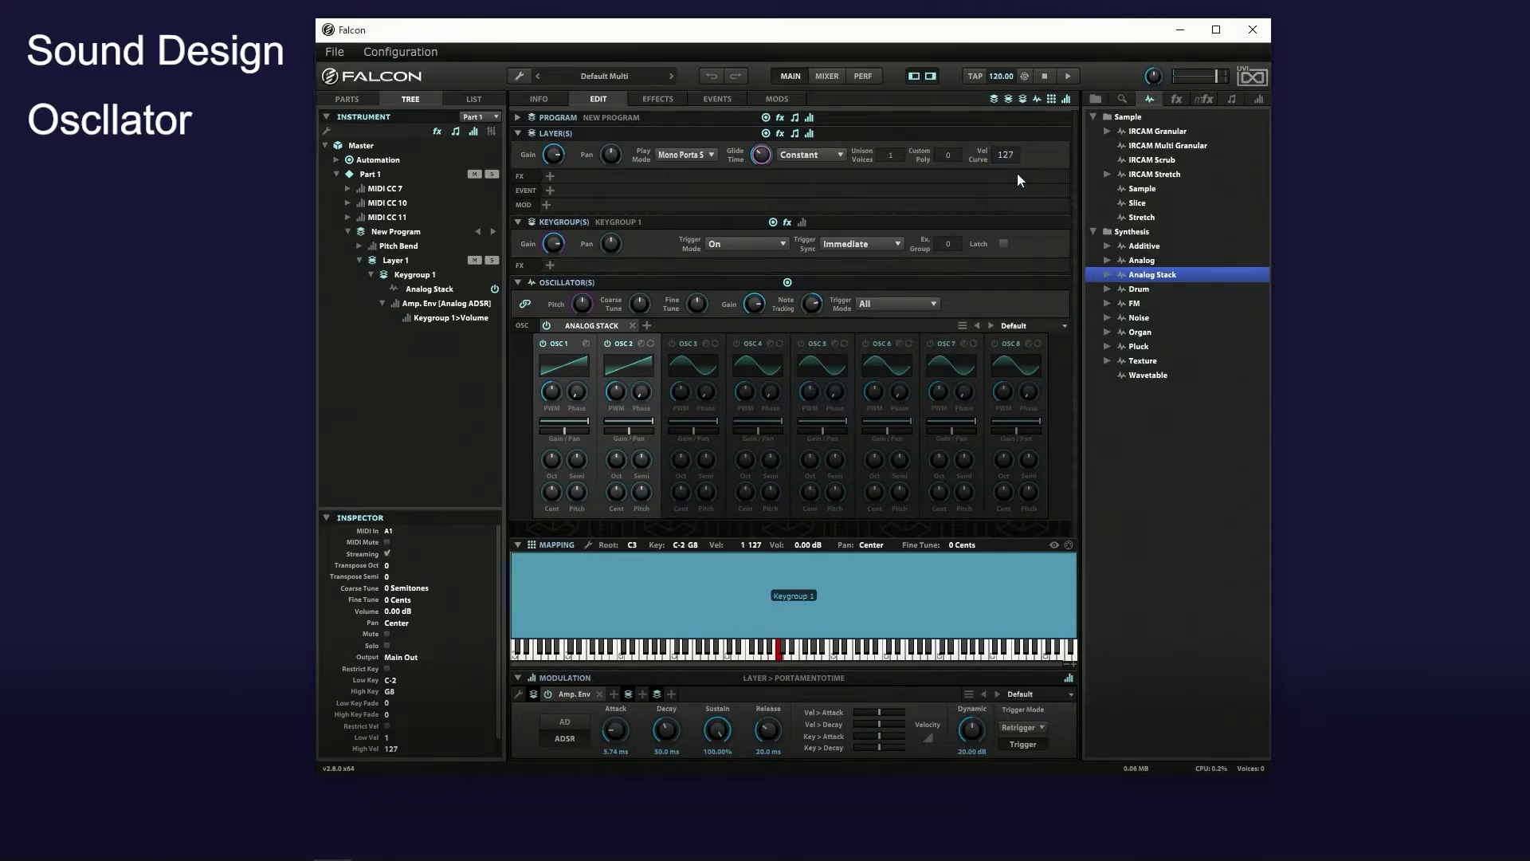
pyautogui.moveTo(1006, 158); pyautogui.dragTo(1011, 182)
# Step: Insert an Analog Filter effect on the keygroup with a cutoff of about 450 Hz and a resonance of about 57%
pyautogui.click(551, 266)
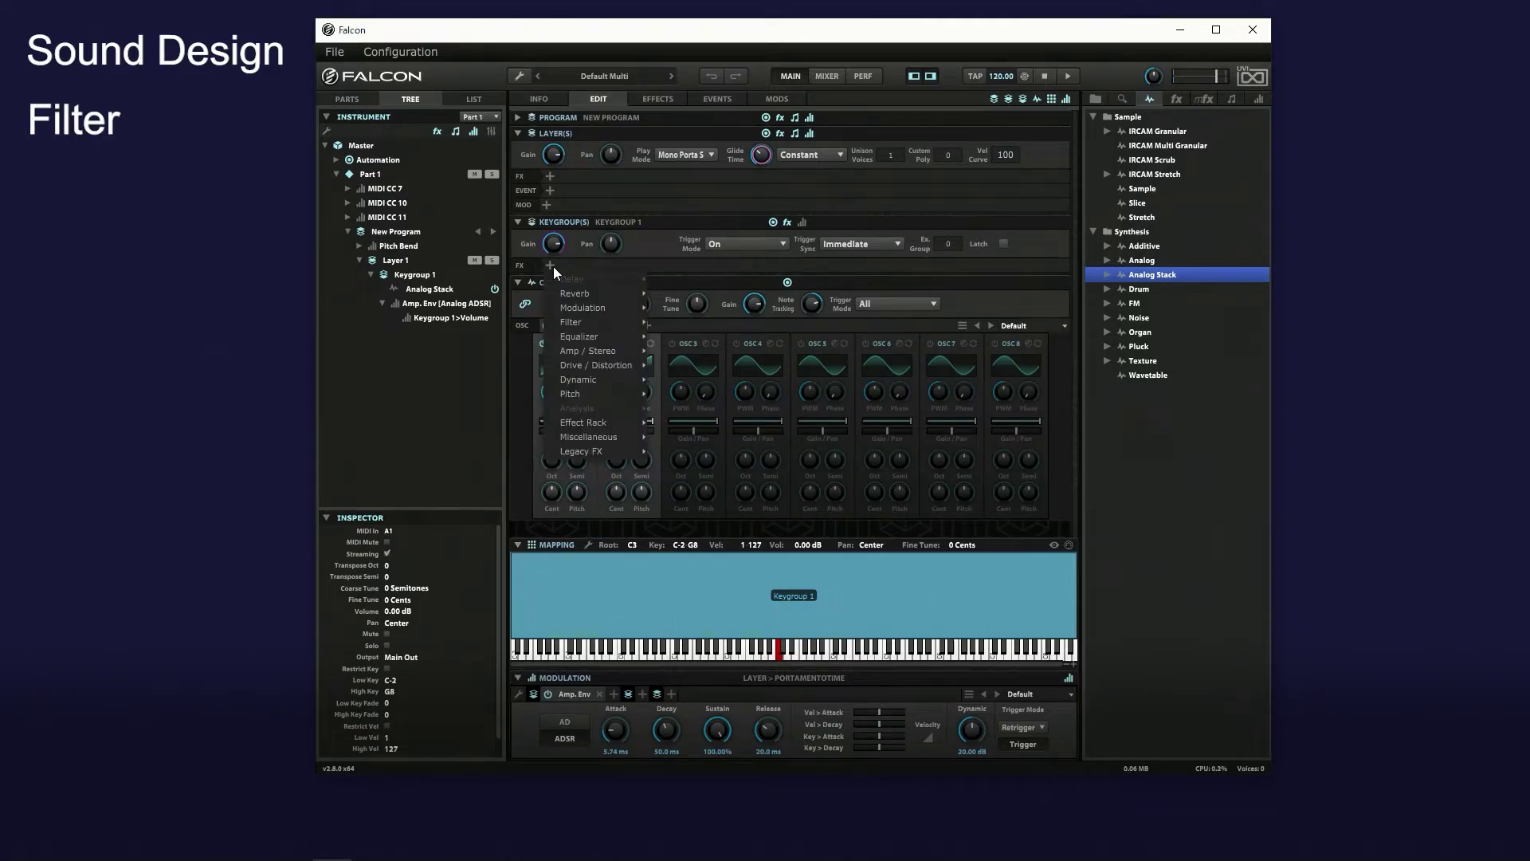
pyautogui.moveTo(574, 327)
pyautogui.click(690, 323)
pyautogui.moveTo(652, 297); pyautogui.dragTo(653, 313)
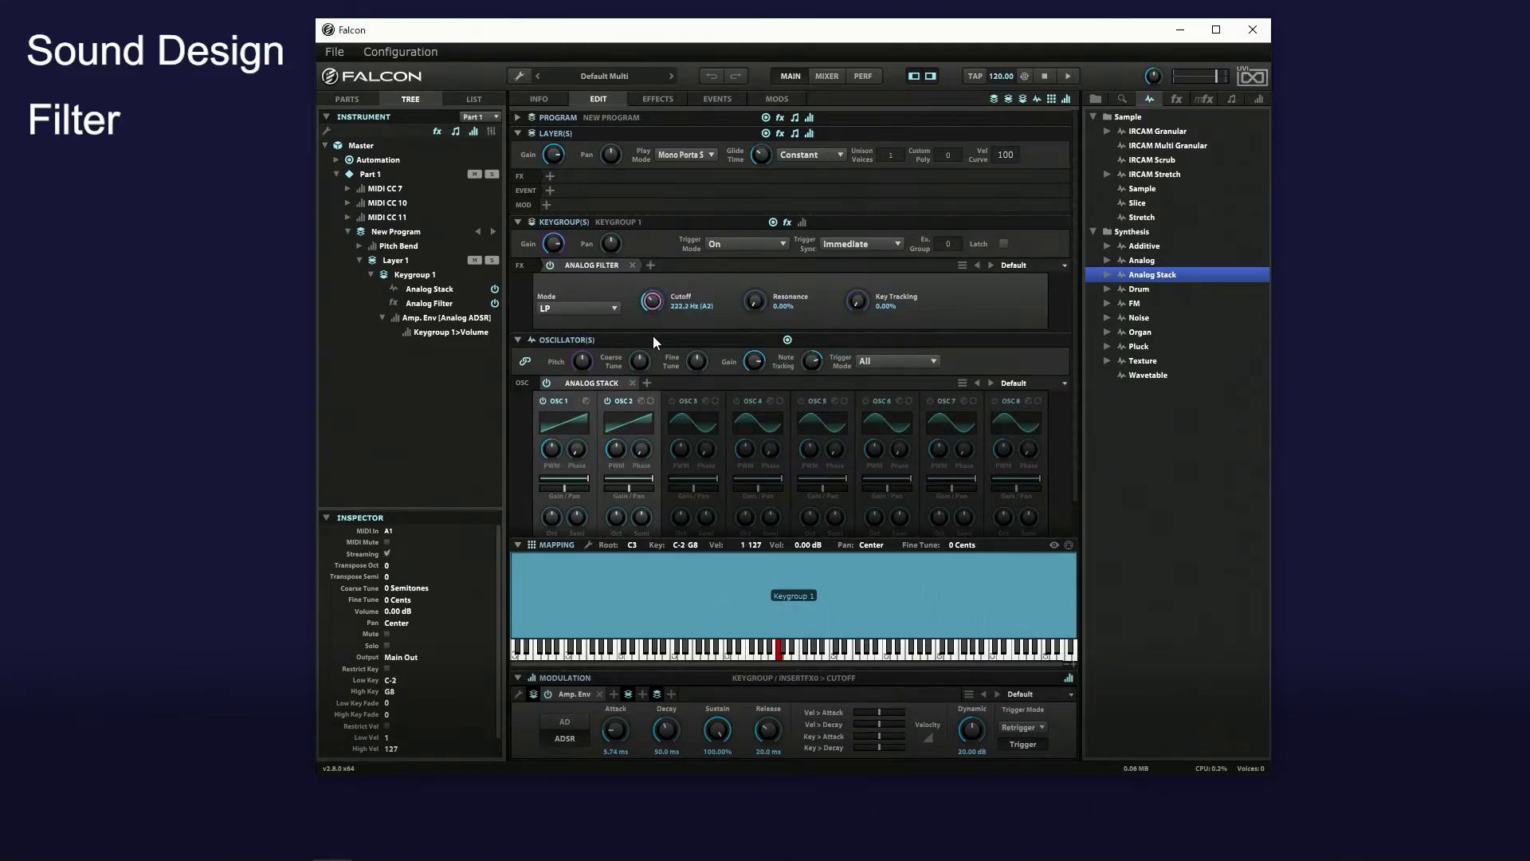
pyautogui.moveTo(650, 300)
pyautogui.mouseDown()
pyautogui.moveTo(668, 260)
pyautogui.moveTo(660, 307)
pyautogui.moveTo(665, 282)
pyautogui.moveTo(662, 295)
pyautogui.mouseUp()
pyautogui.click(754, 302)
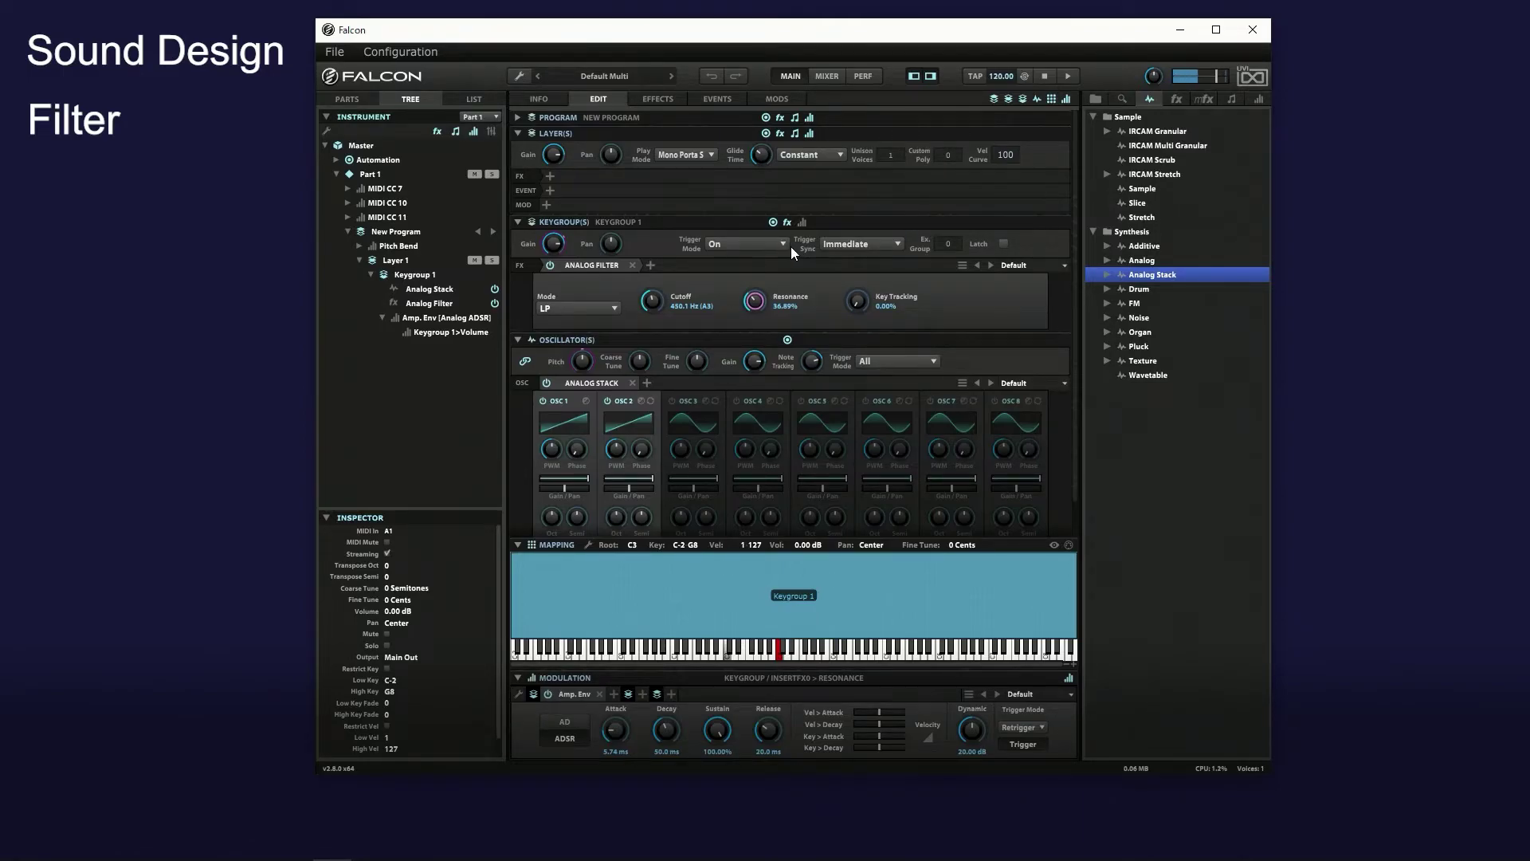
# Step: Modulate the filter's cutoff with a new keygroup-level Analog ADSR envelope
pyautogui.rightClick(654, 301)
pyautogui.moveTo(693, 306)
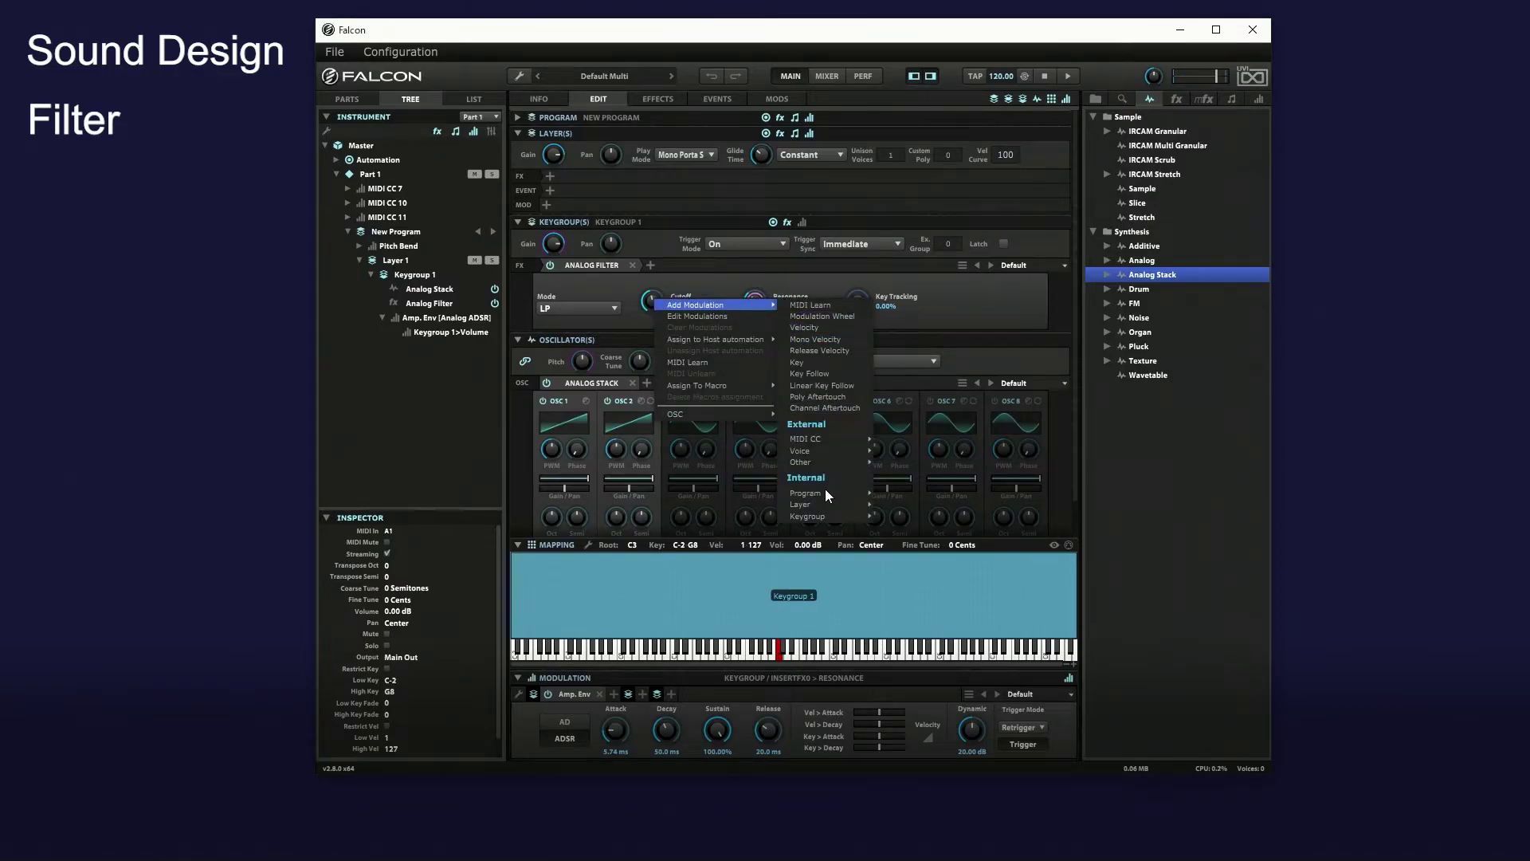
pyautogui.moveTo(822, 516)
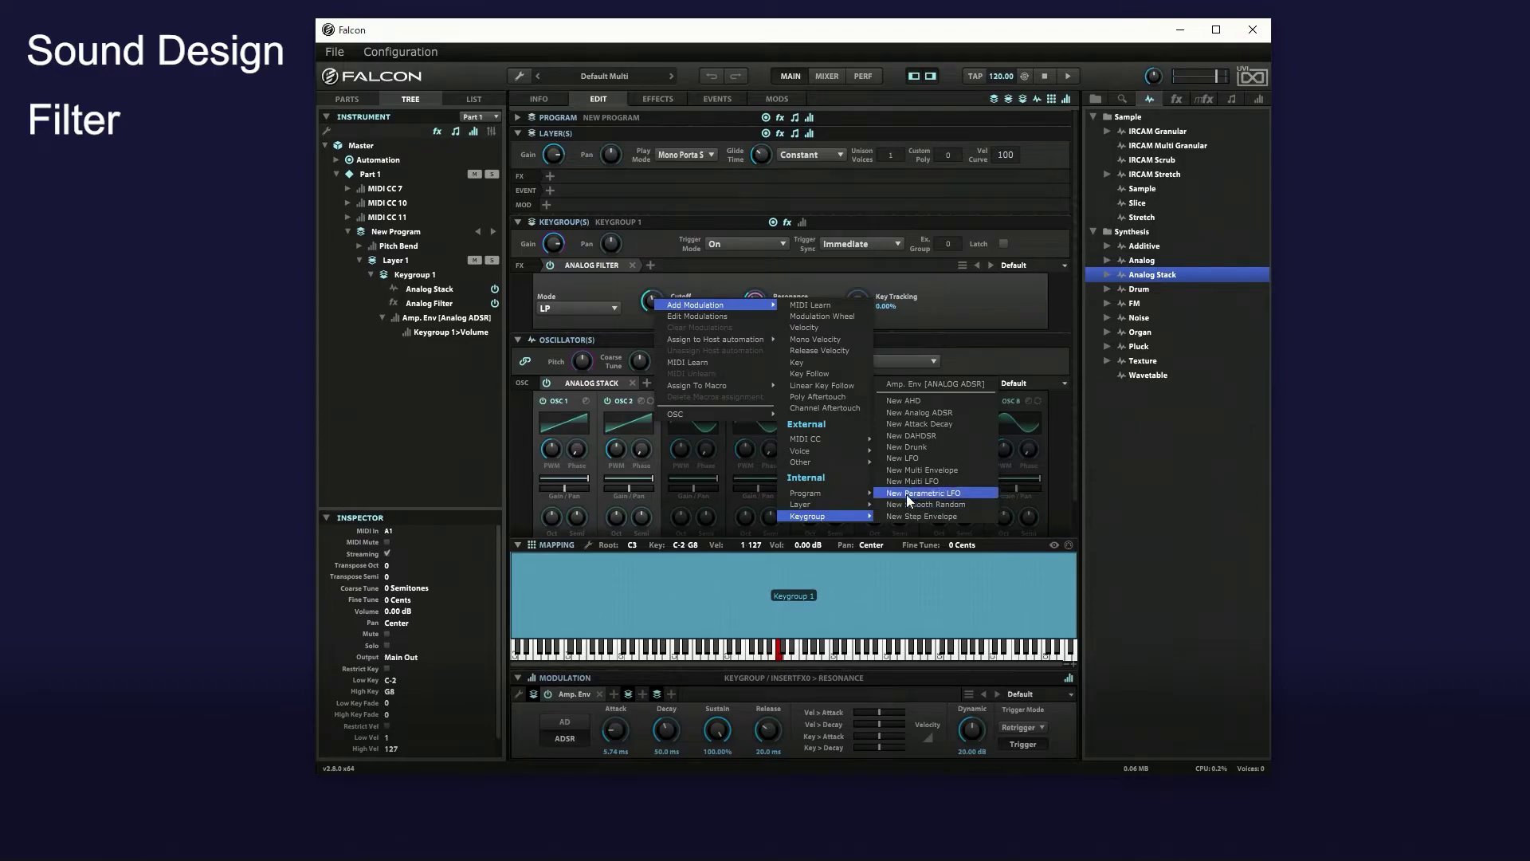
pyautogui.click(955, 414)
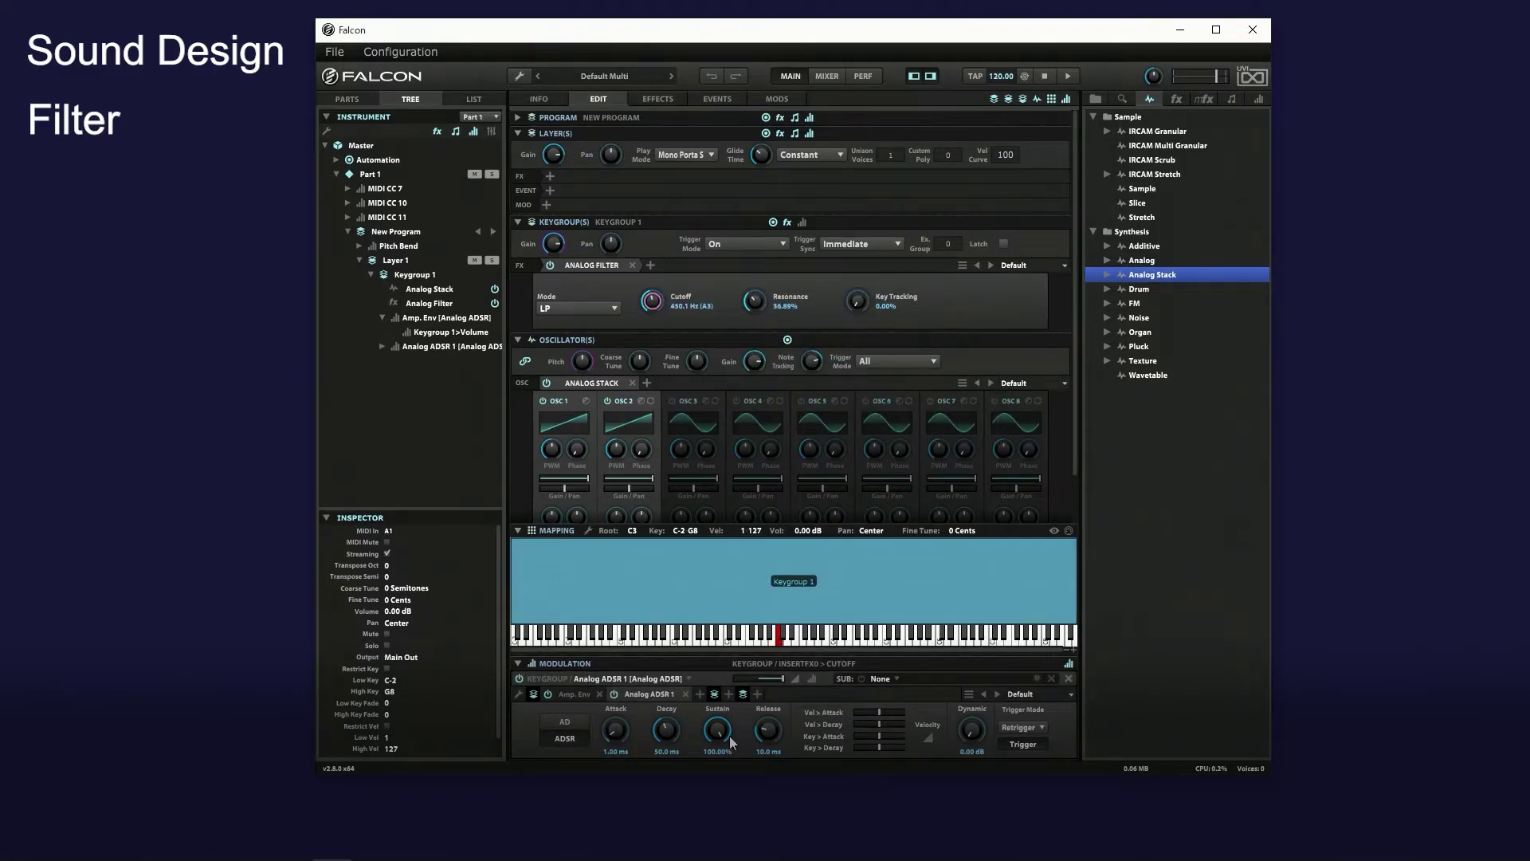
# Step: Rename the new cutoff envelope as Filter Env
pyautogui.doubleClick(646, 693)
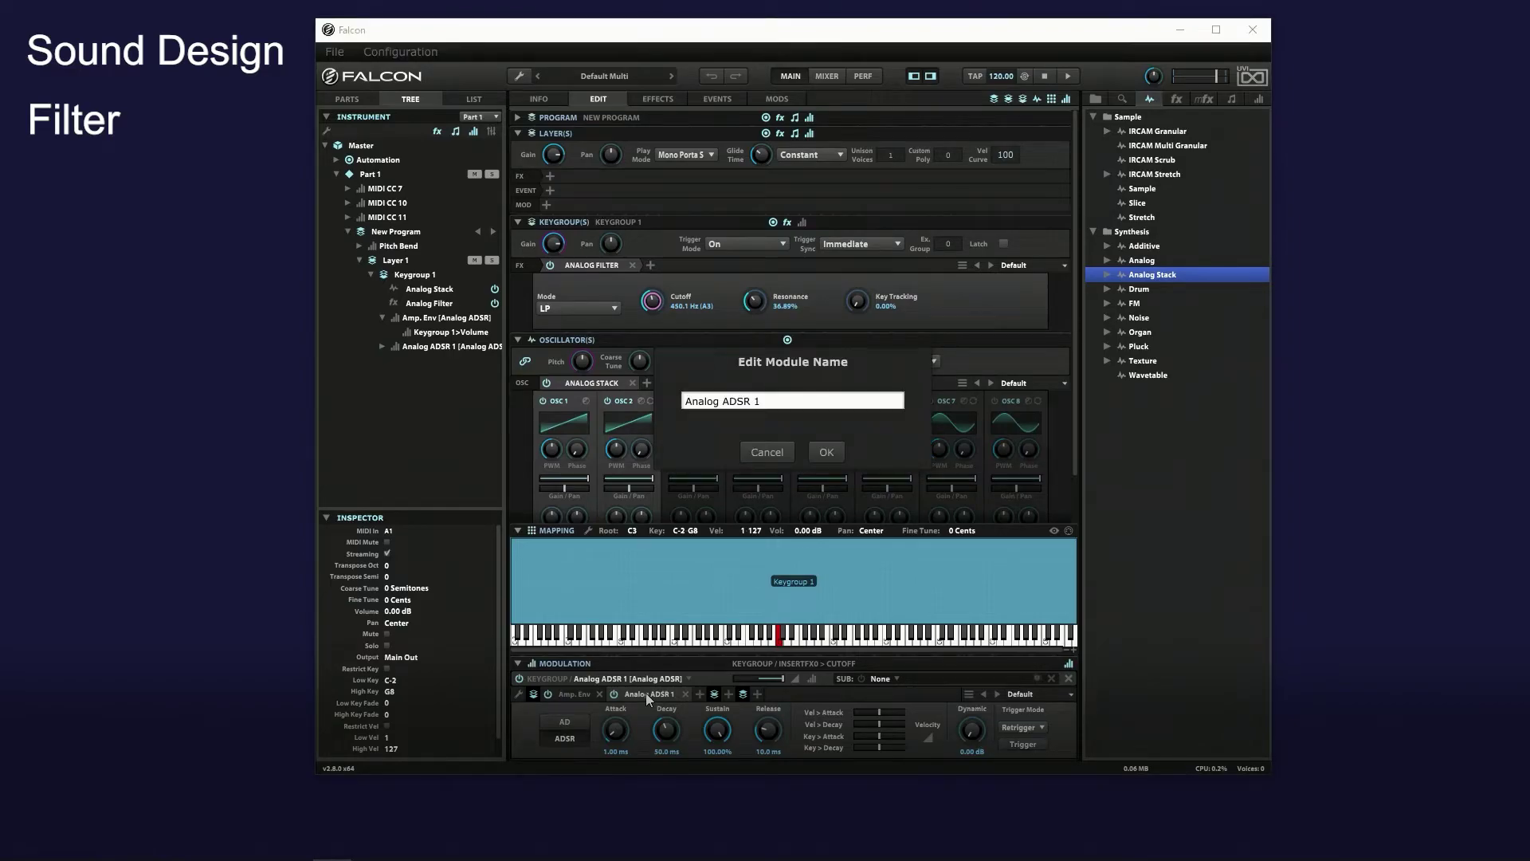
pyautogui.click(788, 400)
pyautogui.press('BackSpace')
pyautogui.press('BackSpace')
pyautogui.press('BackSpace')
pyautogui.press('BackSpace')
pyautogui.press('BackSpace')
pyautogui.press('BackSpace')
pyautogui.press('BackSpace')
pyautogui.press('BackSpace')
pyautogui.press('BackSpace')
pyautogui.press('BackSpace')
pyautogui.press('BackSpace')
pyautogui.press('BackSpace')
pyautogui.press('BackSpace')
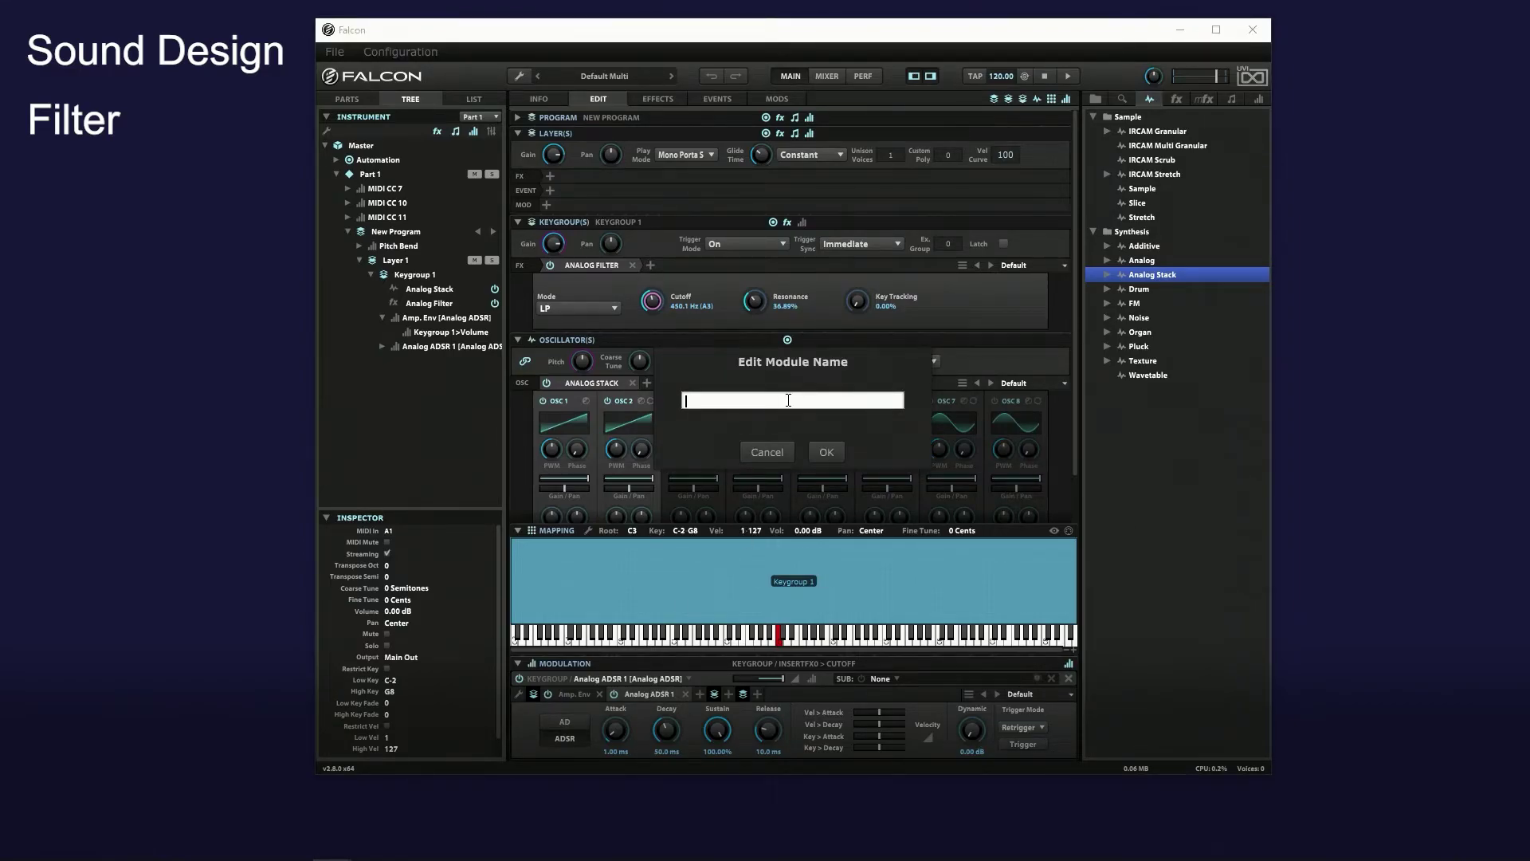
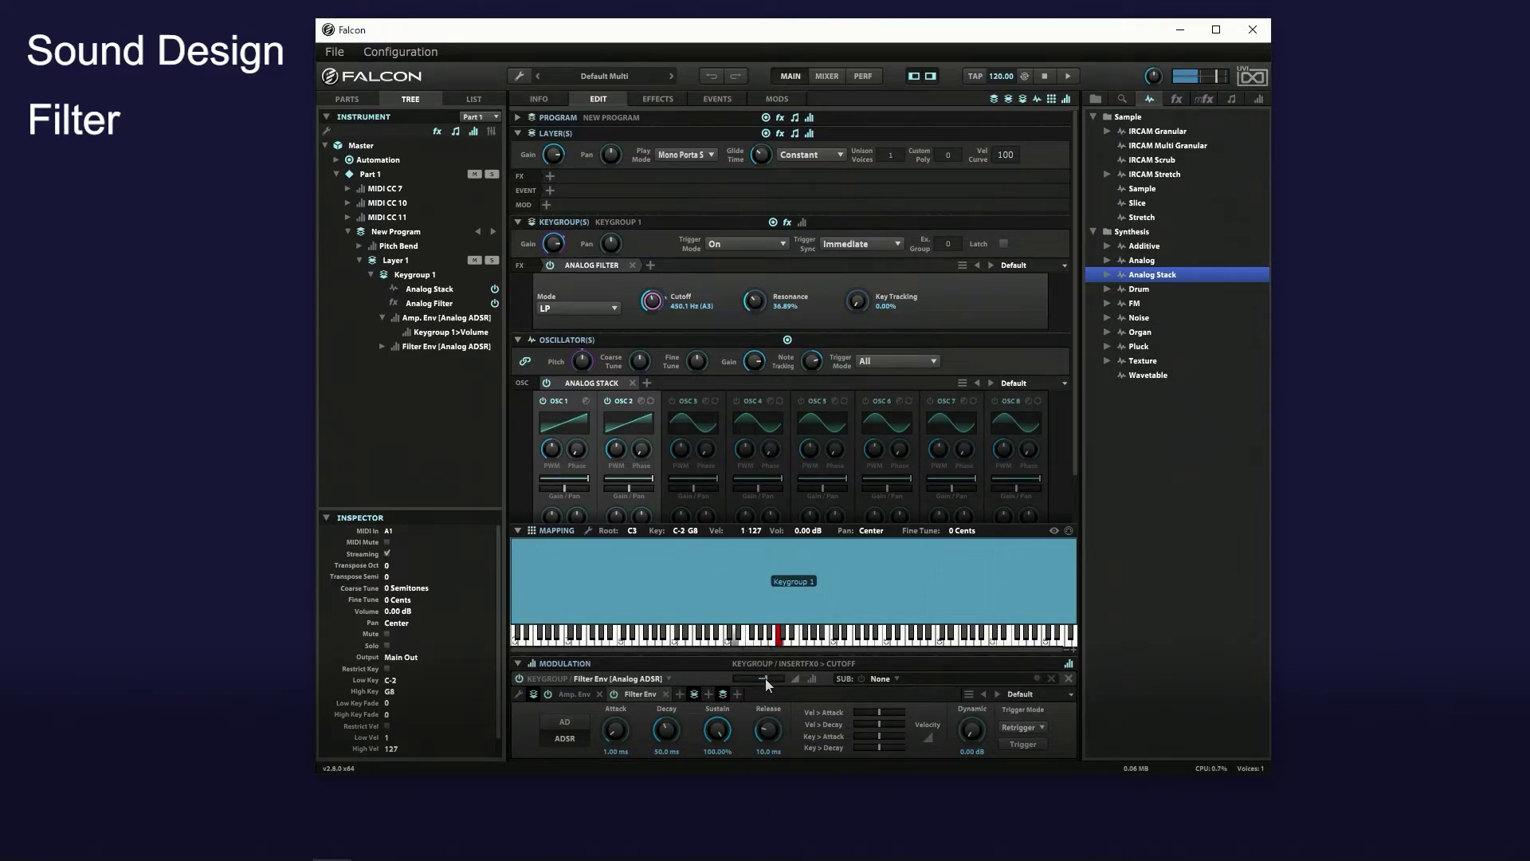
# Step: Set the Filter Env attack to about 103 ms and its release to about 62 ms
pyautogui.moveTo(615, 730); pyautogui.dragTo(633, 665)
pyautogui.moveTo(777, 728); pyautogui.dragTo(779, 706)
pyautogui.scroll(2, 625, 714)
# Step: Lower the filter's cutoff to about 144 Hz and adjust the depth of the Filter Env modulation on it
pyautogui.moveTo(651, 301); pyautogui.dragTo(650, 337)
pyautogui.moveTo(653, 300); pyautogui.dragTo(649, 285)
pyautogui.moveTo(764, 680)
pyautogui.moveTo(772, 677); pyautogui.dragTo(767, 679)
# Step: Set the Analog Filter's resonance to about 56%
pyautogui.moveTo(752, 306); pyautogui.dragTo(769, 269)
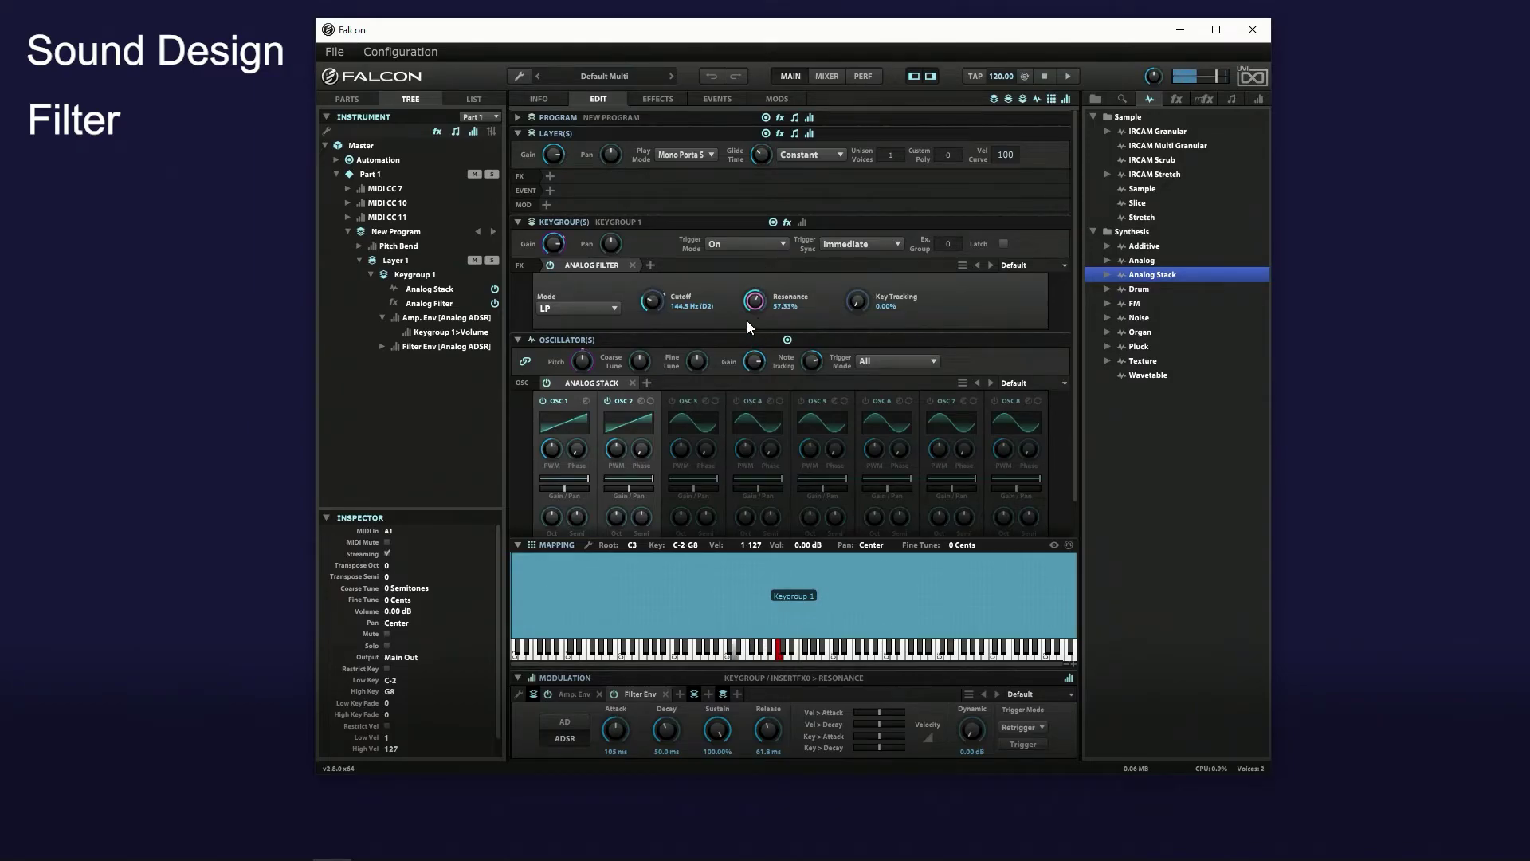
pyautogui.scroll(2, 762, 284)
pyautogui.scroll(-1, 754, 303)
pyautogui.scroll(-1, 752, 318)
# Step: Add a Drive distortion effect after the Analog Filter on the keygroup
pyautogui.click(651, 265)
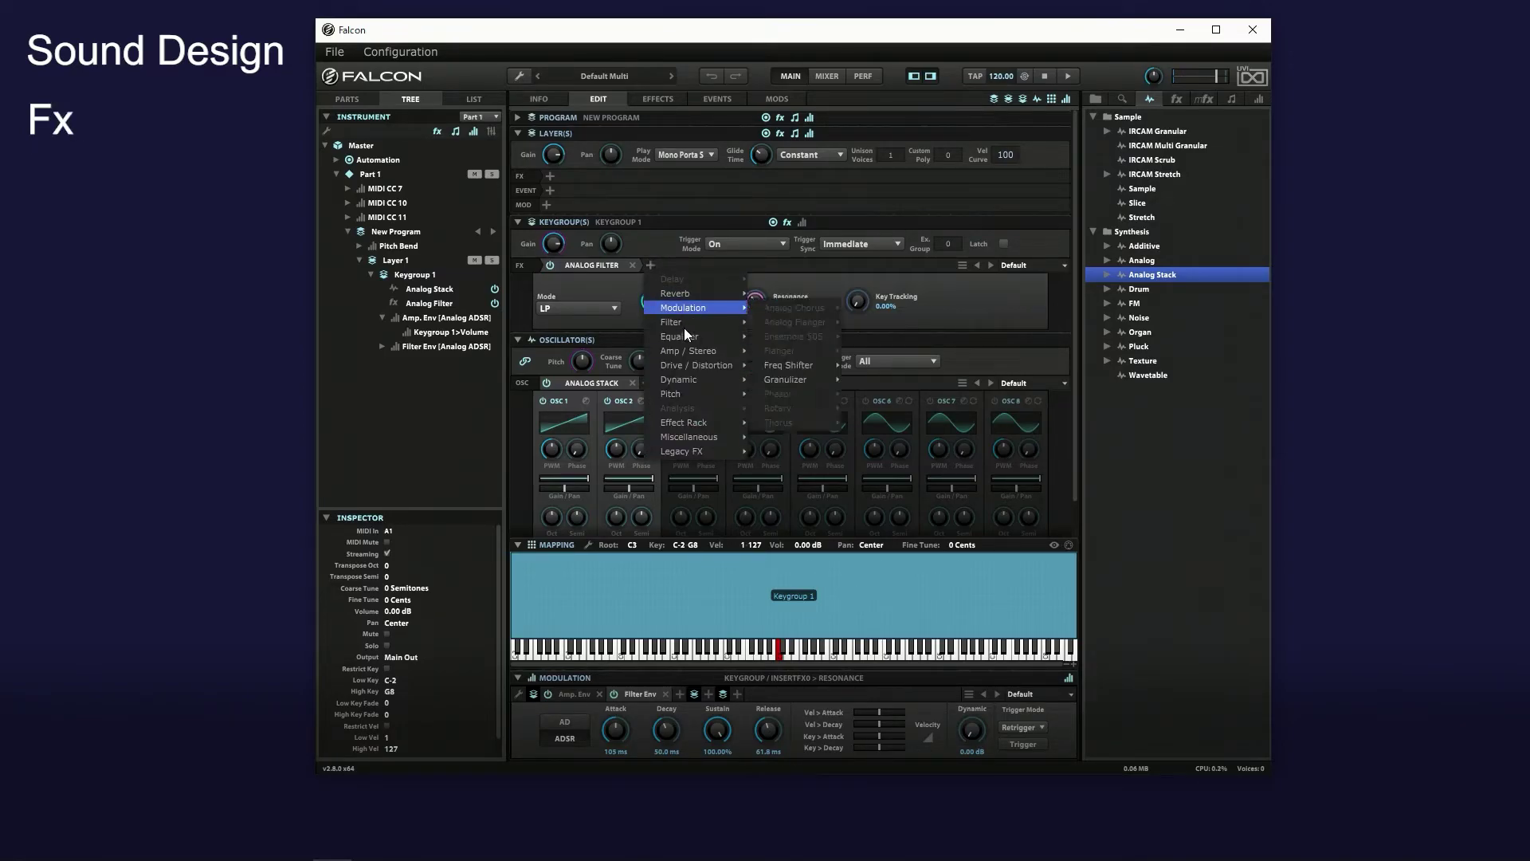
pyautogui.moveTo(684, 366)
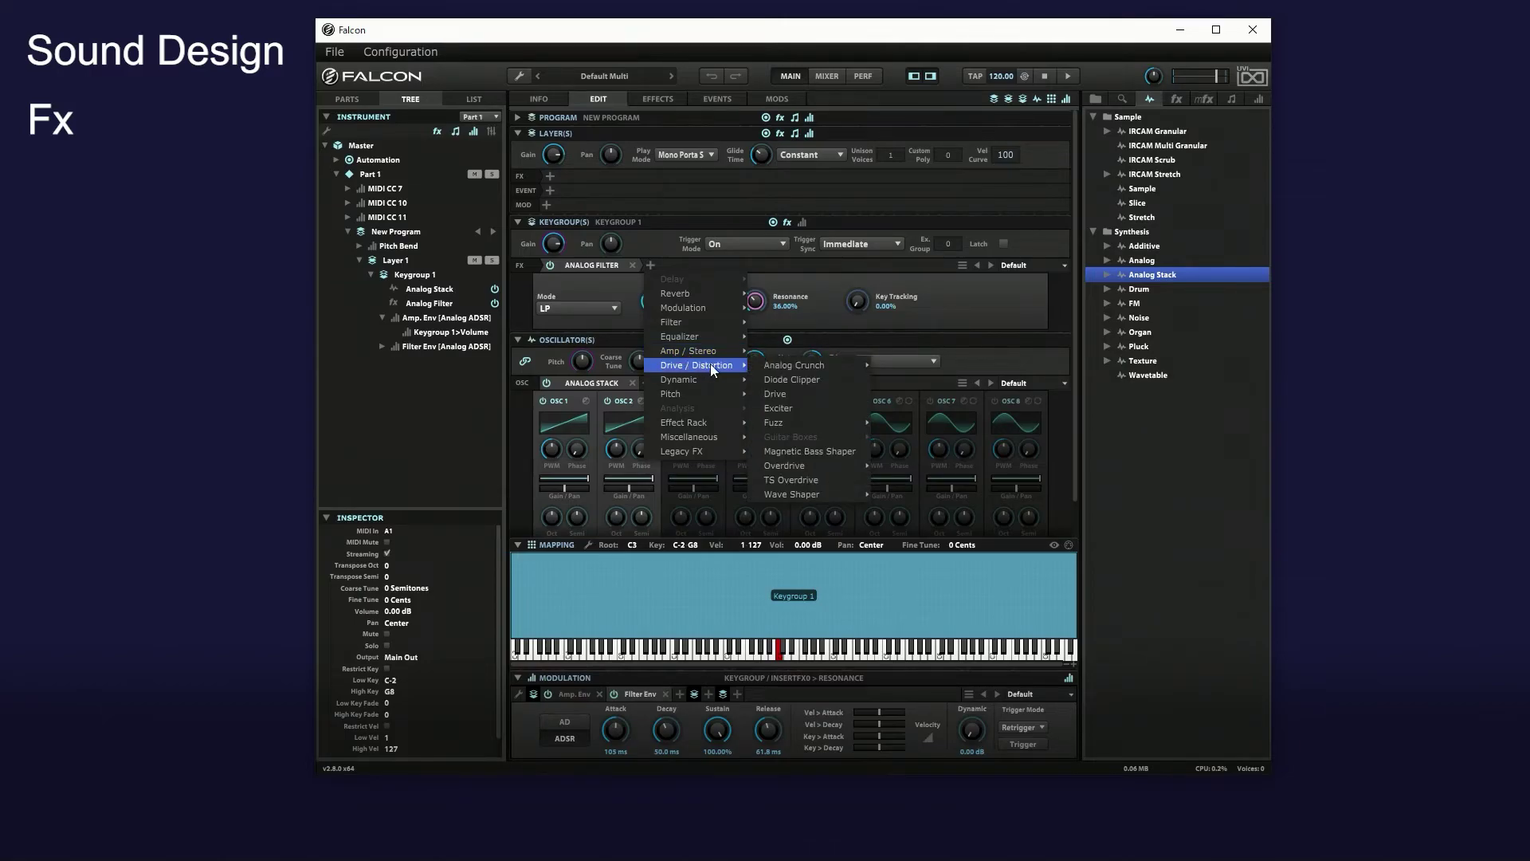
pyautogui.click(792, 395)
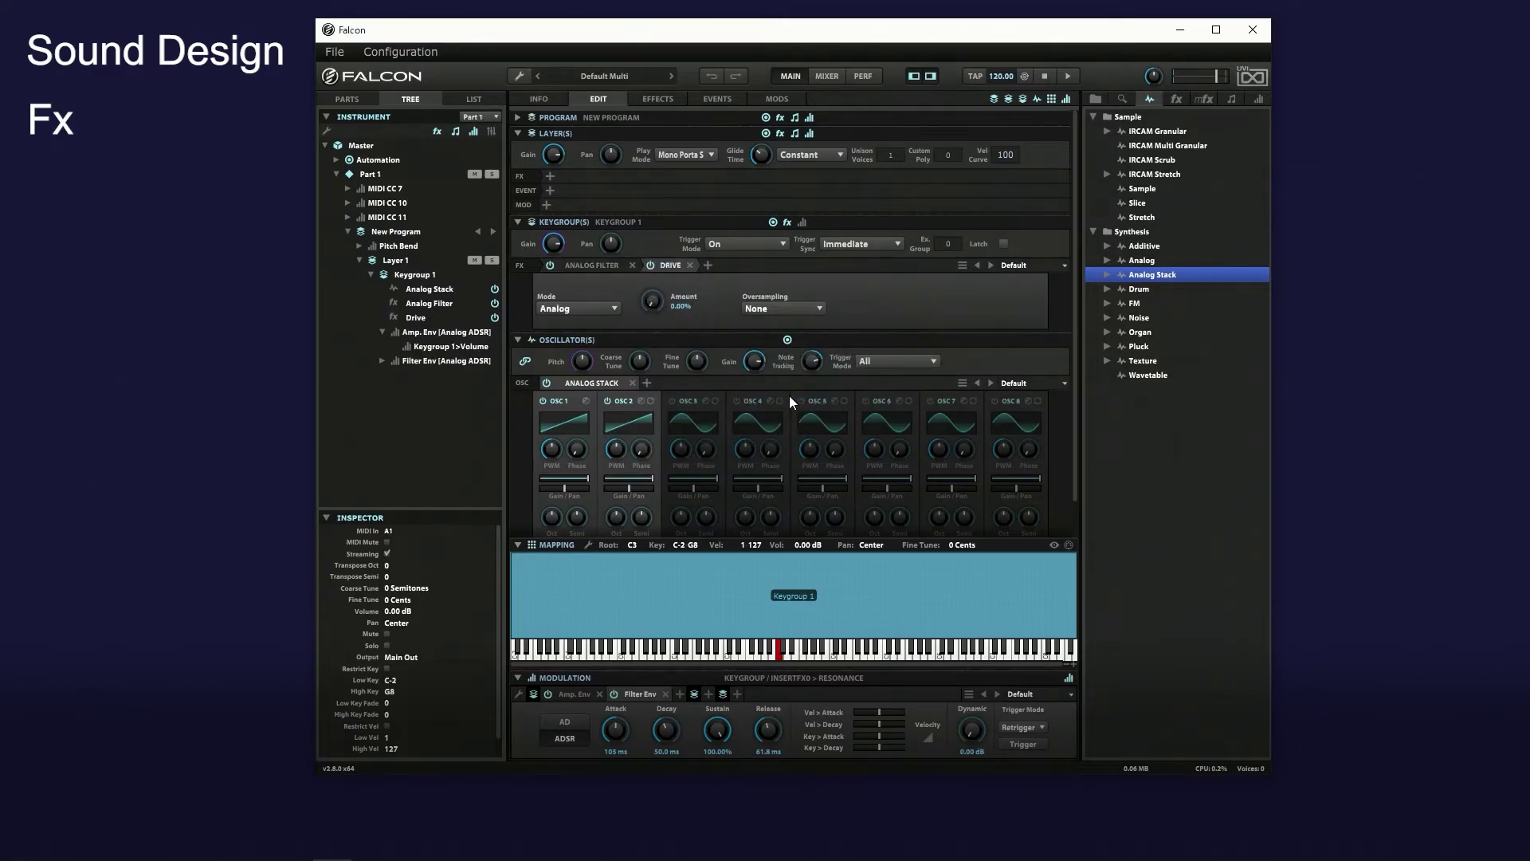
# Step: Raise the Drive effect's amount to about 46%
pyautogui.moveTo(659, 299); pyautogui.dragTo(691, 217)
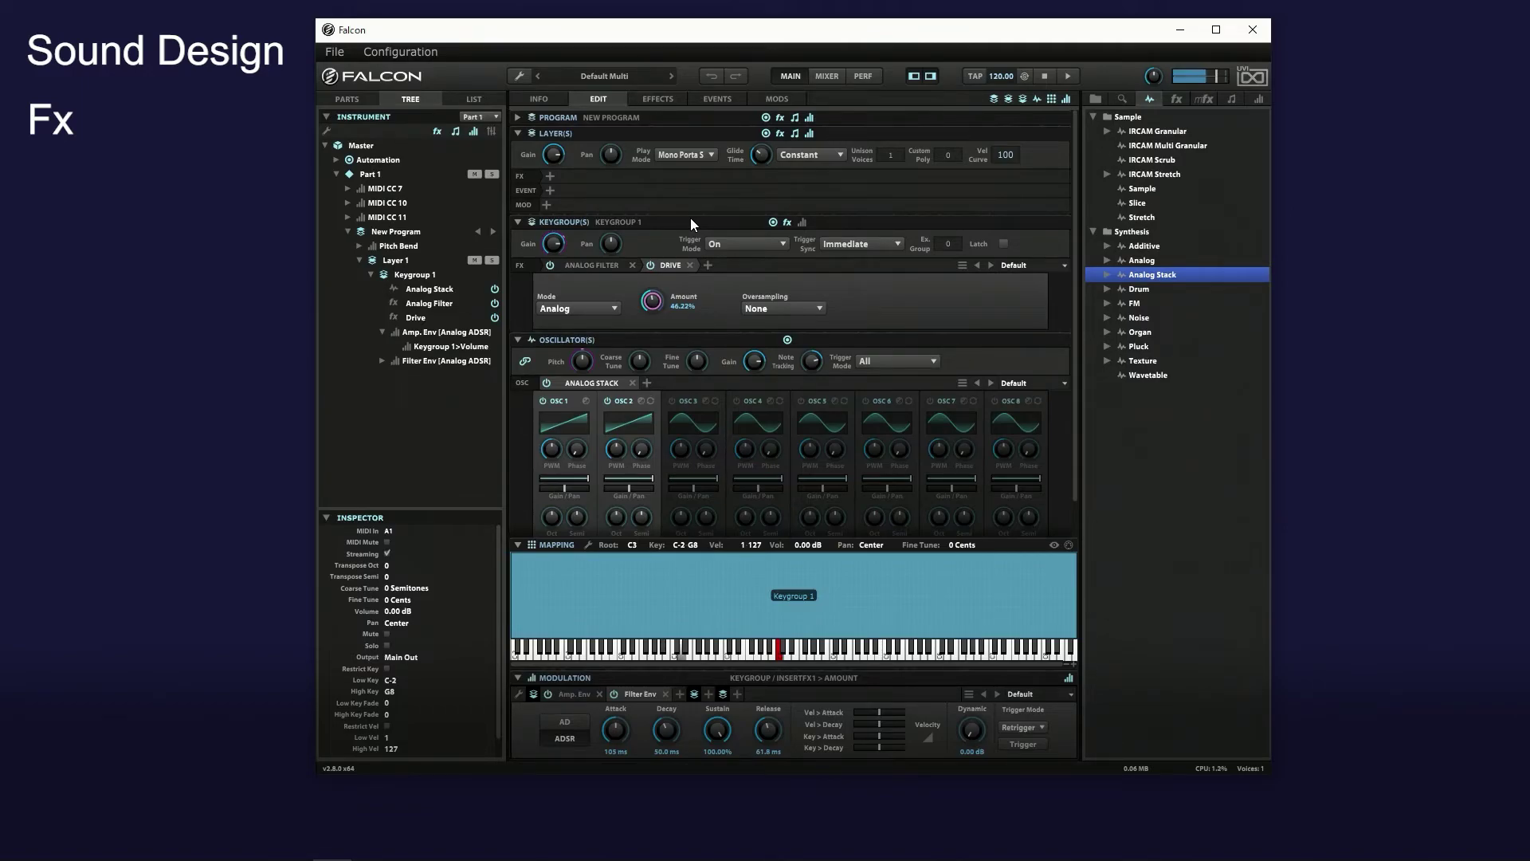
pyautogui.click(709, 262)
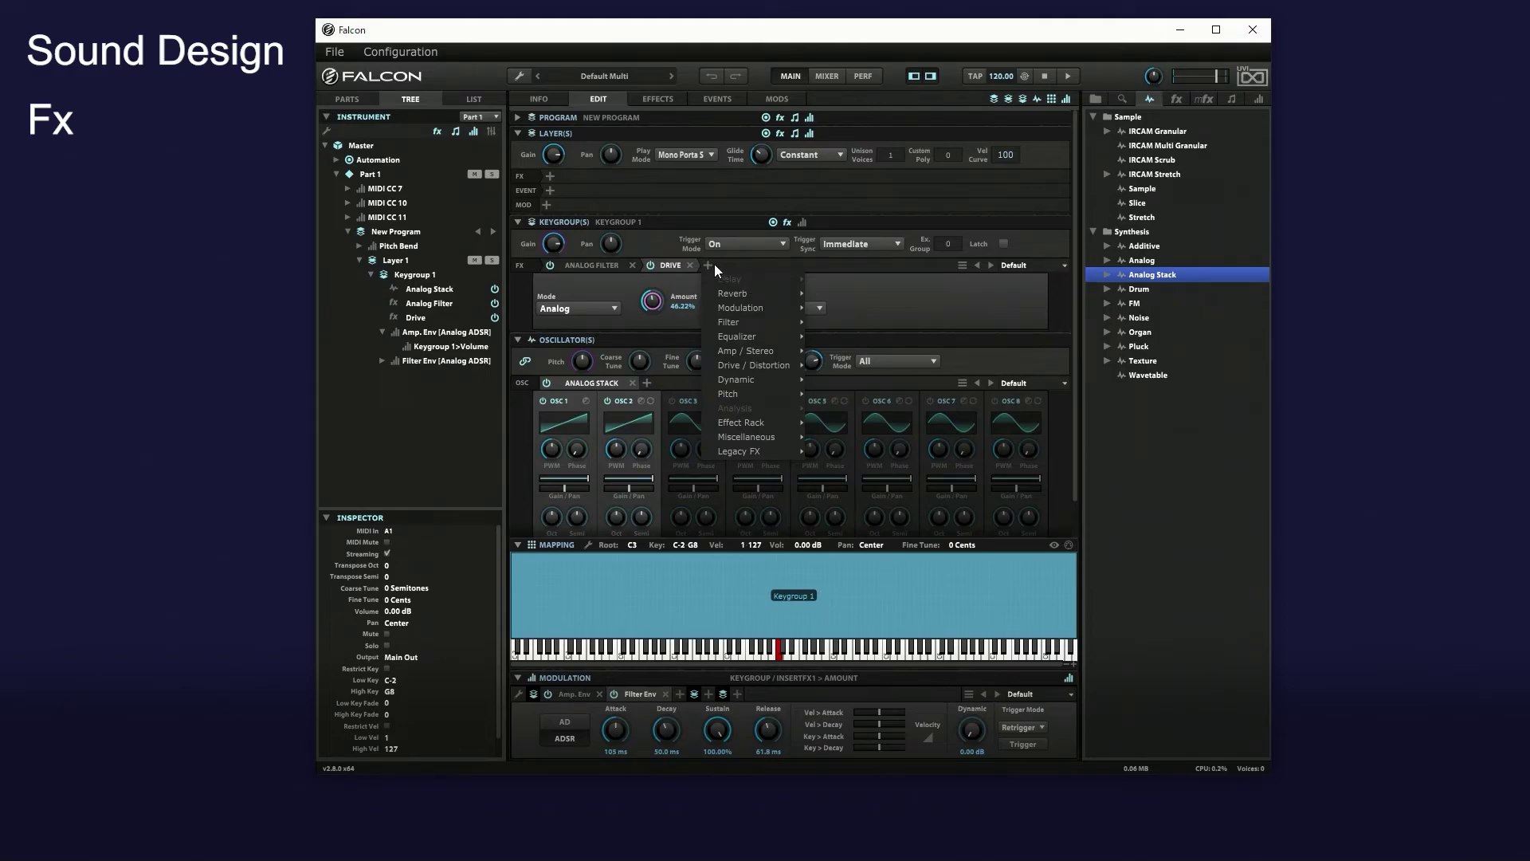
pyautogui.click(711, 263)
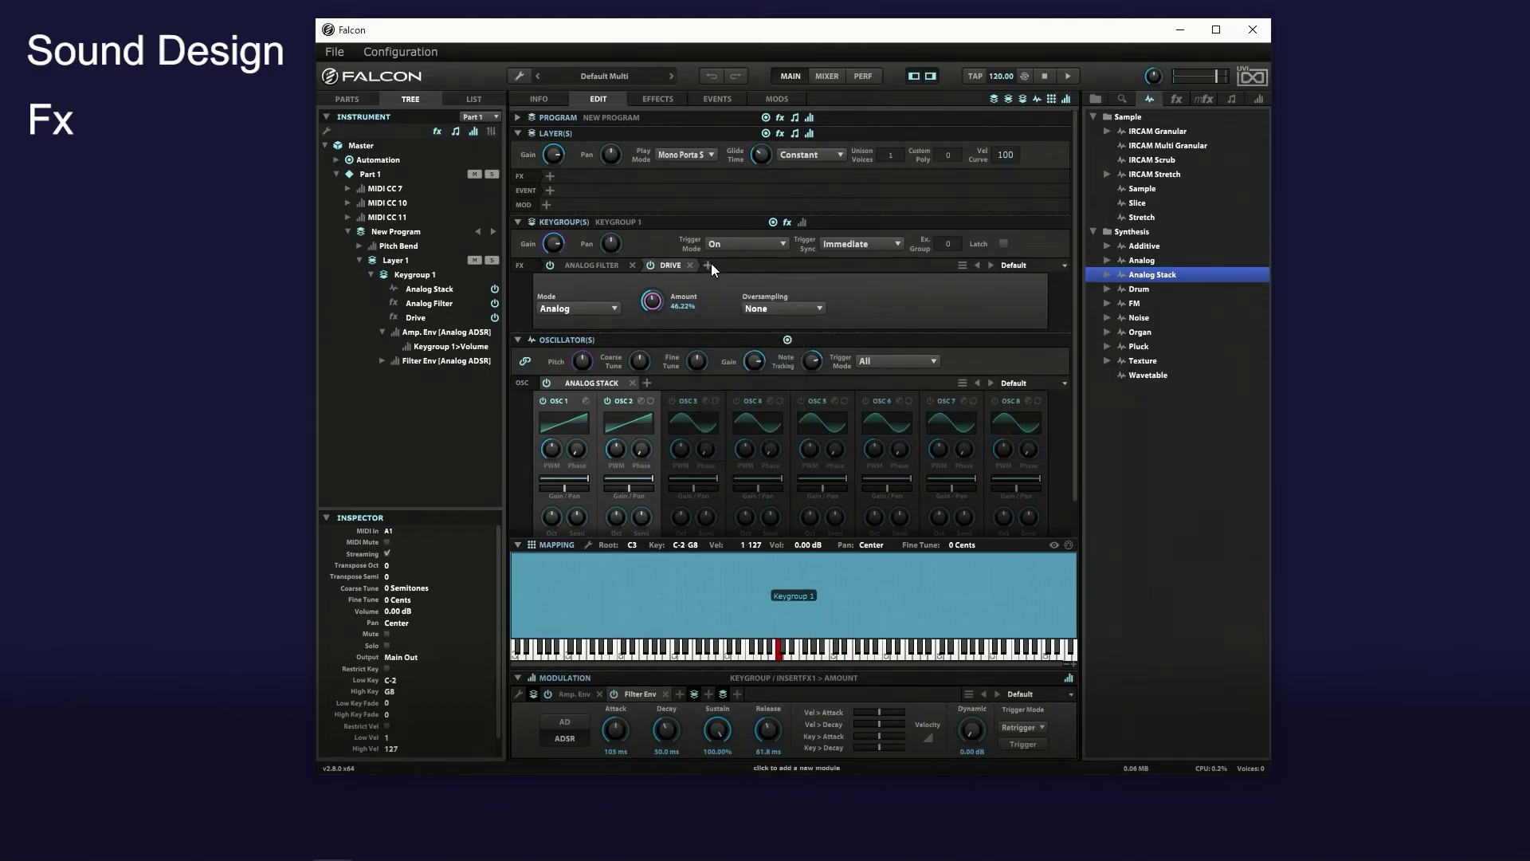
# Step: Add an Analog Tape Delay effect with the Default preset to the layer
pyautogui.click(551, 175)
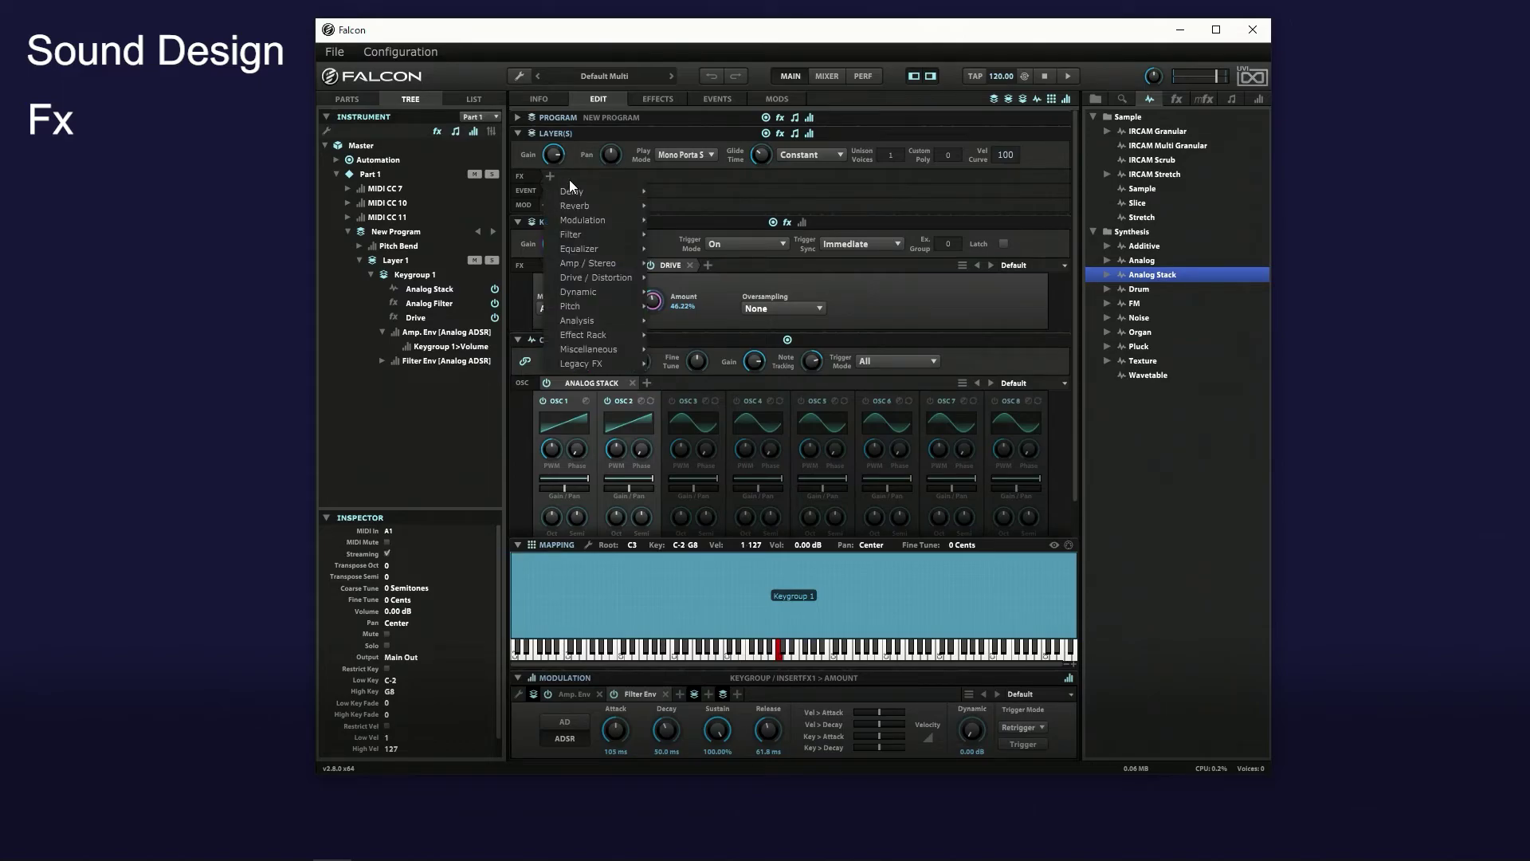
pyautogui.moveTo(595, 195)
pyautogui.moveTo(680, 194)
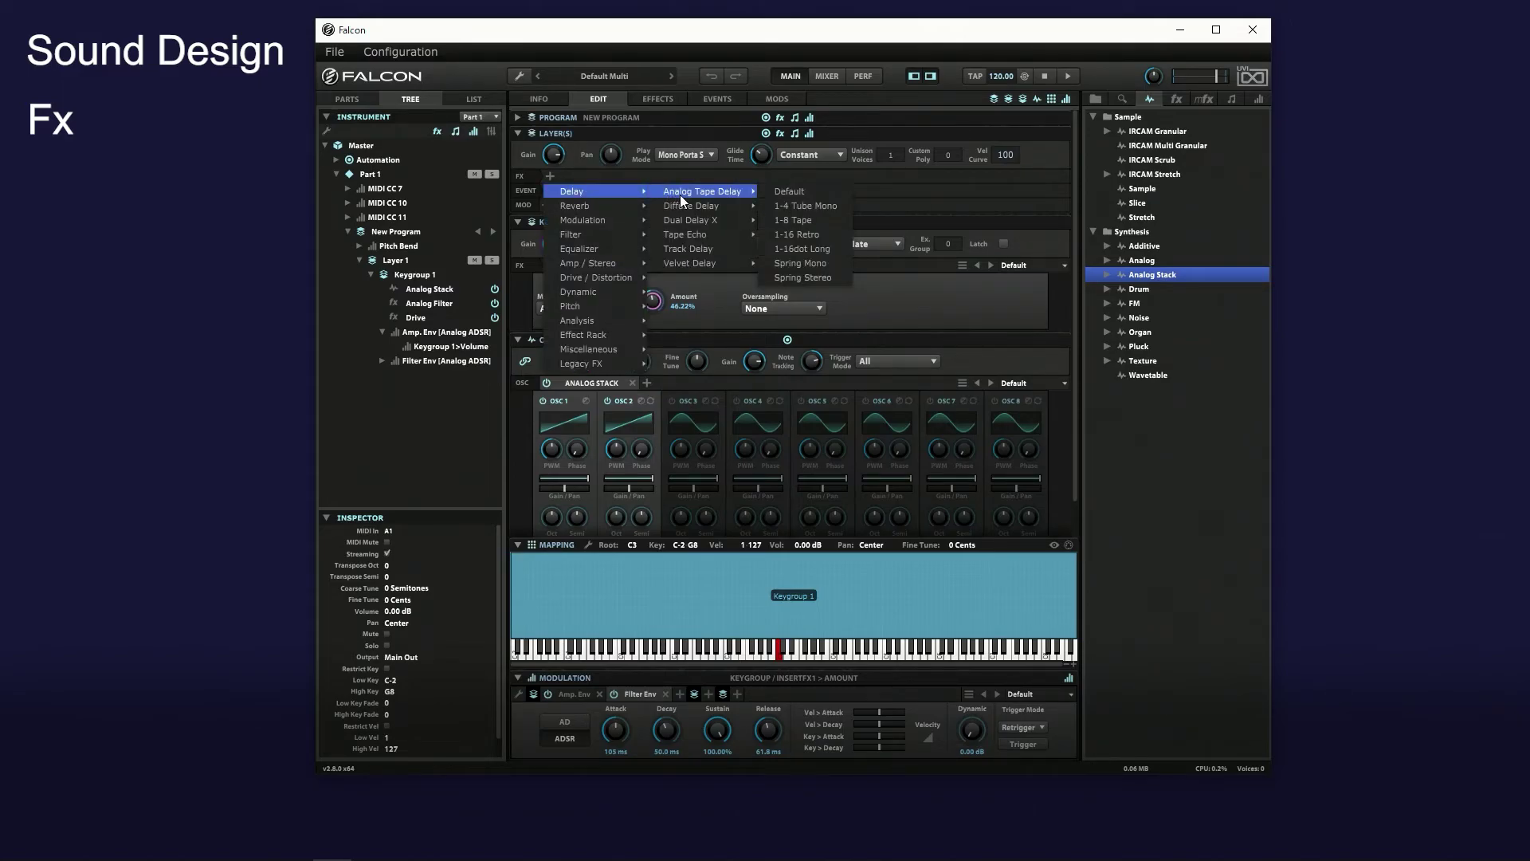
pyautogui.click(786, 194)
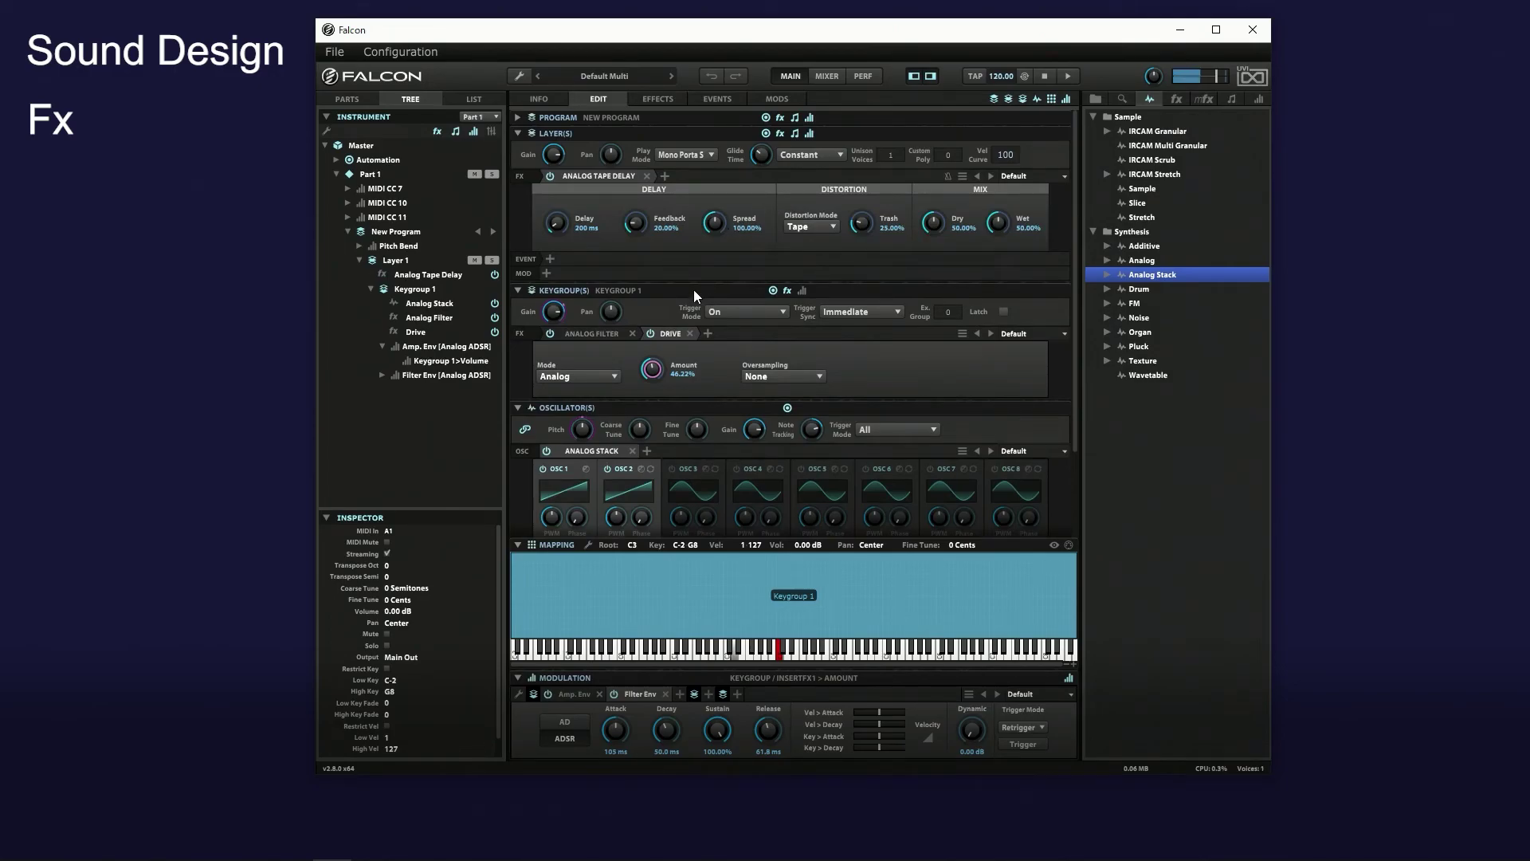
# Step: Set the Analog Tape Delay's delay time to about 366 ms and its wet mix to about 22%
pyautogui.moveTo(997, 224); pyautogui.dragTo(991, 253)
pyautogui.moveTo(557, 222); pyautogui.dragTo(560, 206)
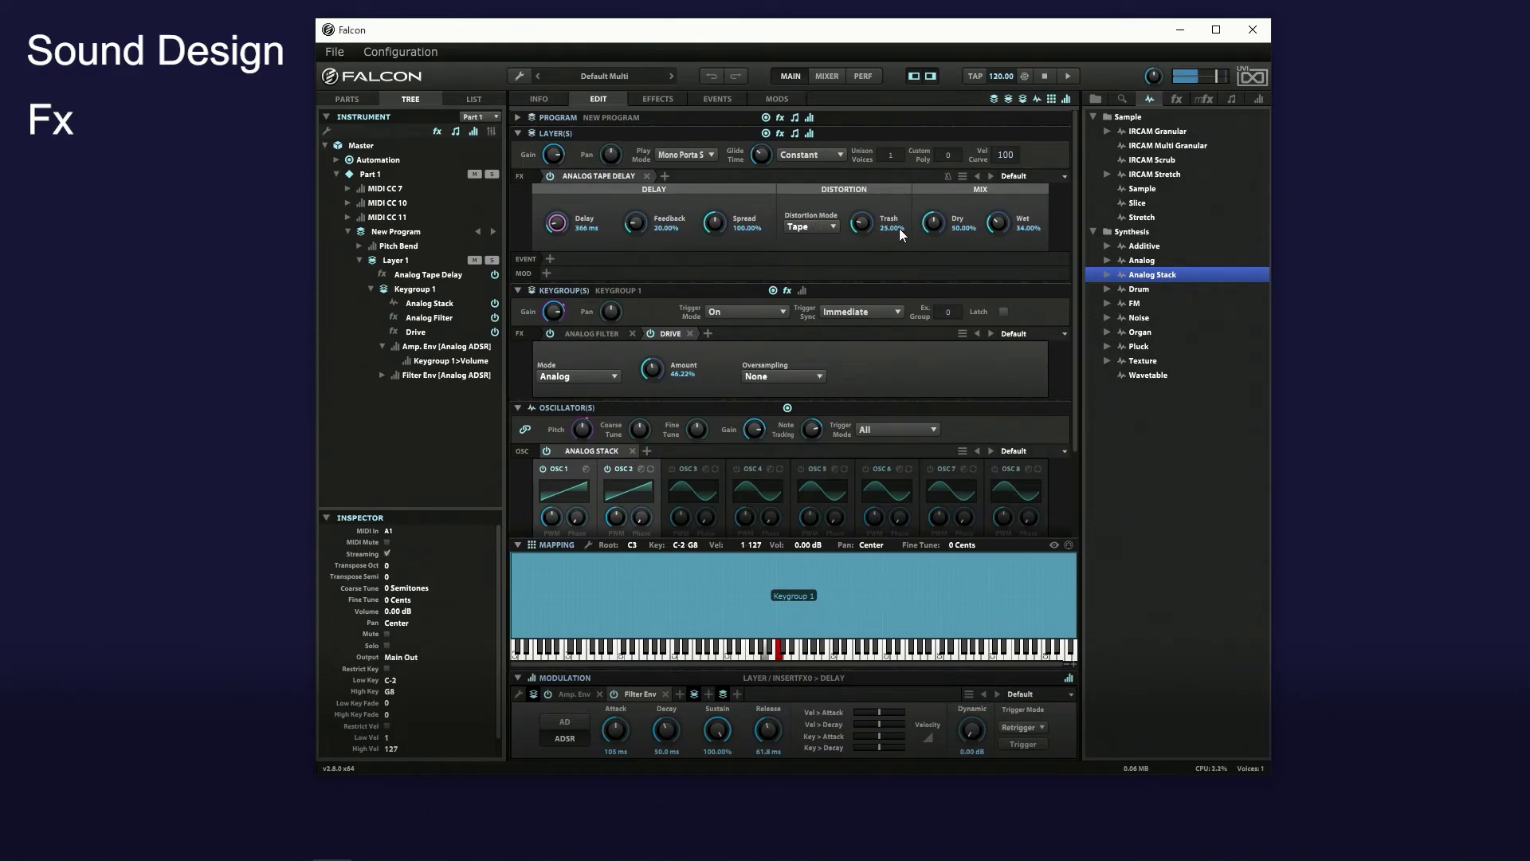
pyautogui.moveTo(1000, 223); pyautogui.dragTo(996, 245)
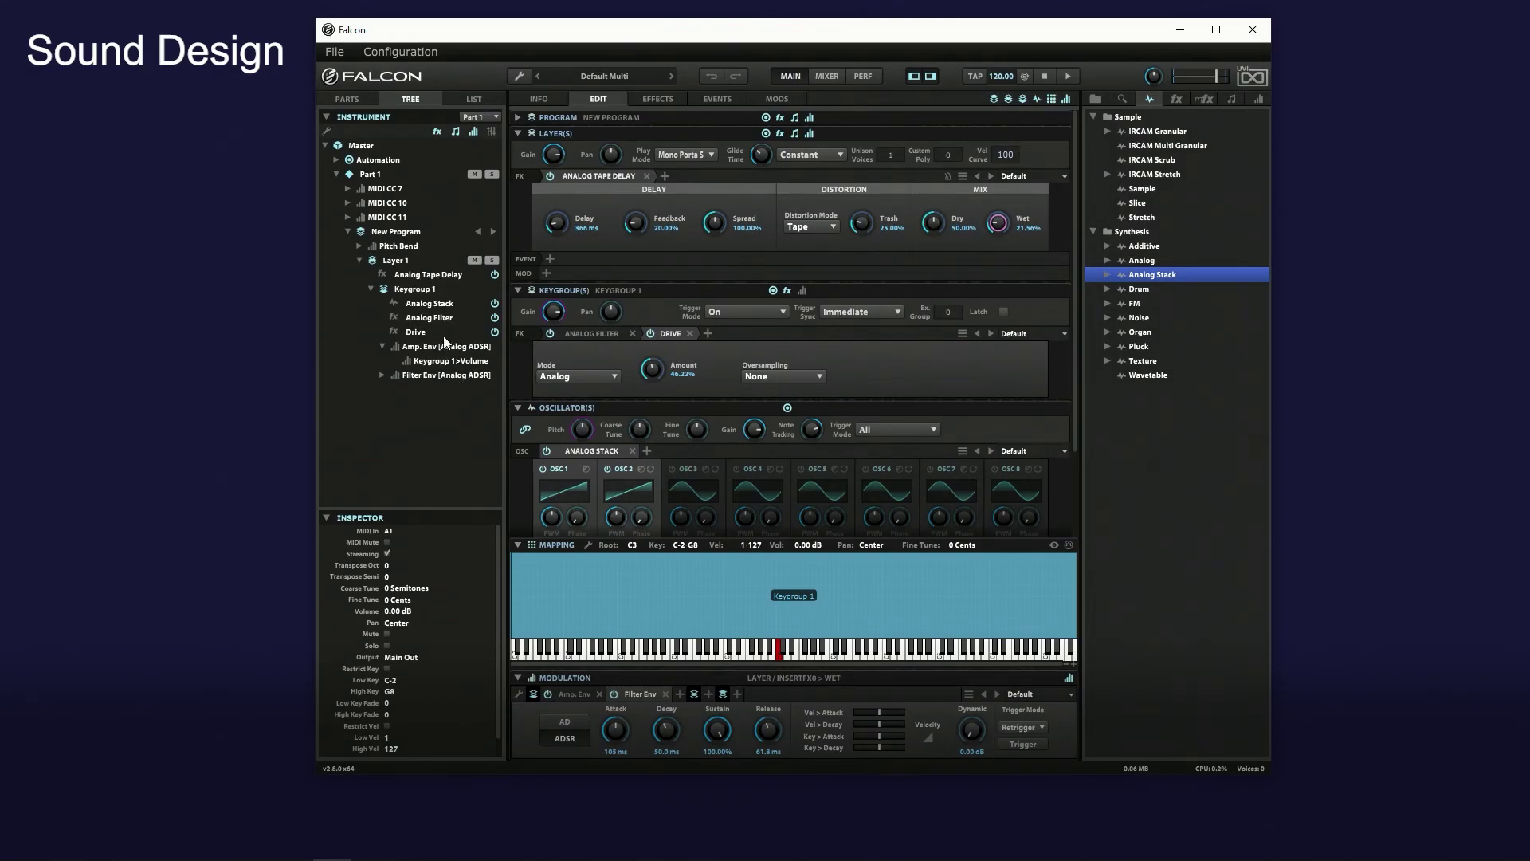
# Step: Save the program as MonoSynth.uvip in the MonoSynth folder
pyautogui.click(519, 75)
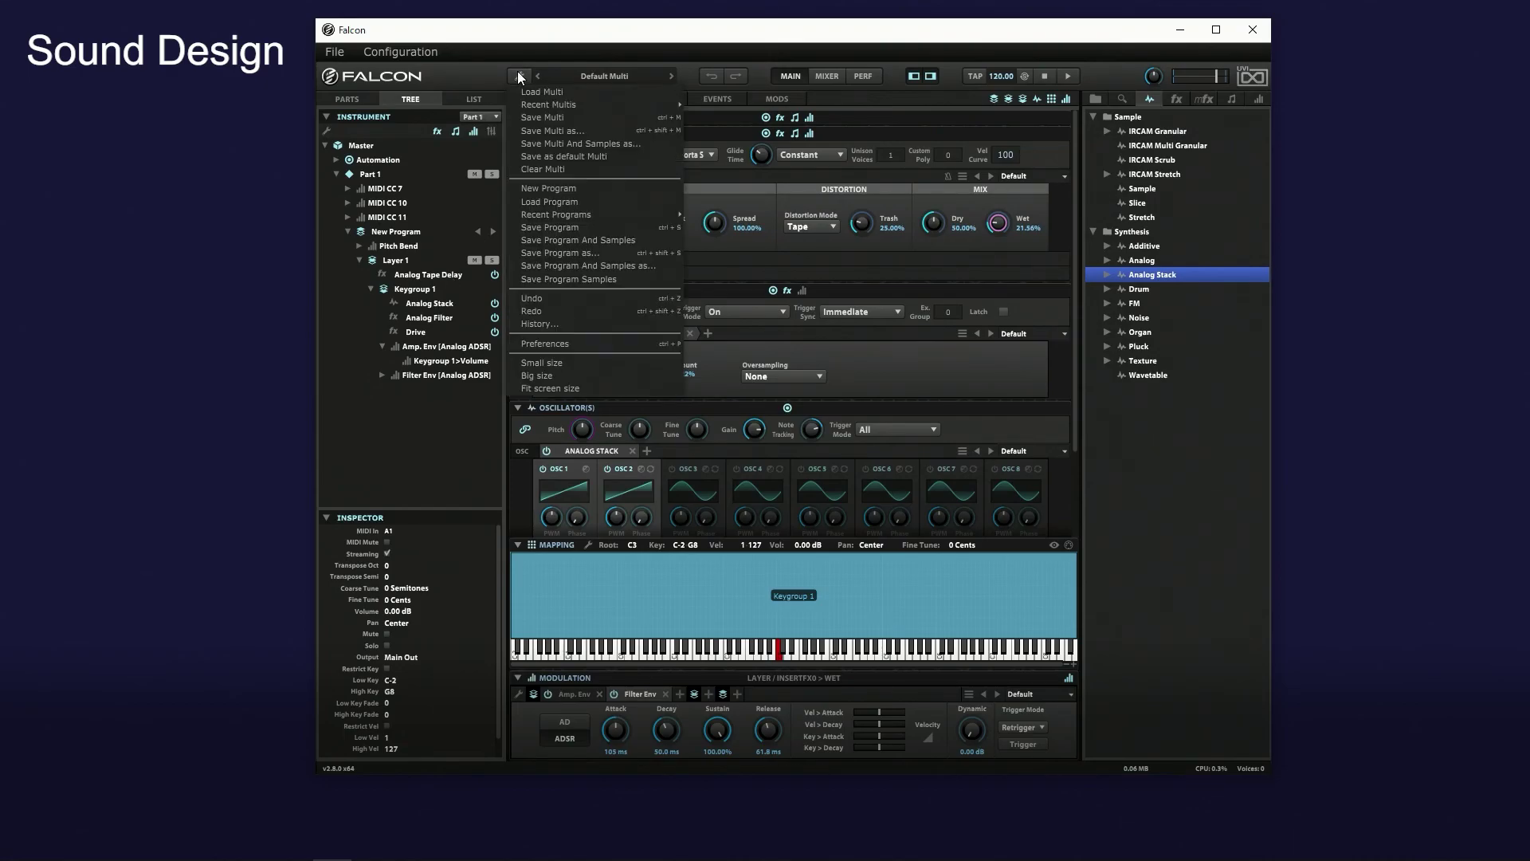
pyautogui.click(548, 228)
pyautogui.click(700, 508)
pyautogui.press('Home')
pyautogui.hotkey('shift', 'Right')
pyautogui.hotkey('shift', 'Right')
pyautogui.hotkey('shift', 'Right')
pyautogui.hotkey('shift', 'Right')
pyautogui.hotkey('shift', 'Right')
pyautogui.hotkey('shift', 'Right')
pyautogui.hotkey('shift', 'Right')
pyautogui.hotkey('shift', 'Right')
pyautogui.hotkey('shift', 'Right')
pyautogui.hotkey('shift', 'Right')
pyautogui.hotkey('shift', 'Right')
pyautogui.hotkey('shift', 'Right')
pyautogui.hotkey('shift', 'Right')
pyautogui.hotkey('shift', 'Left')
pyautogui.hotkey('shift', 'Left')
pyautogui.write('MonoSynth')
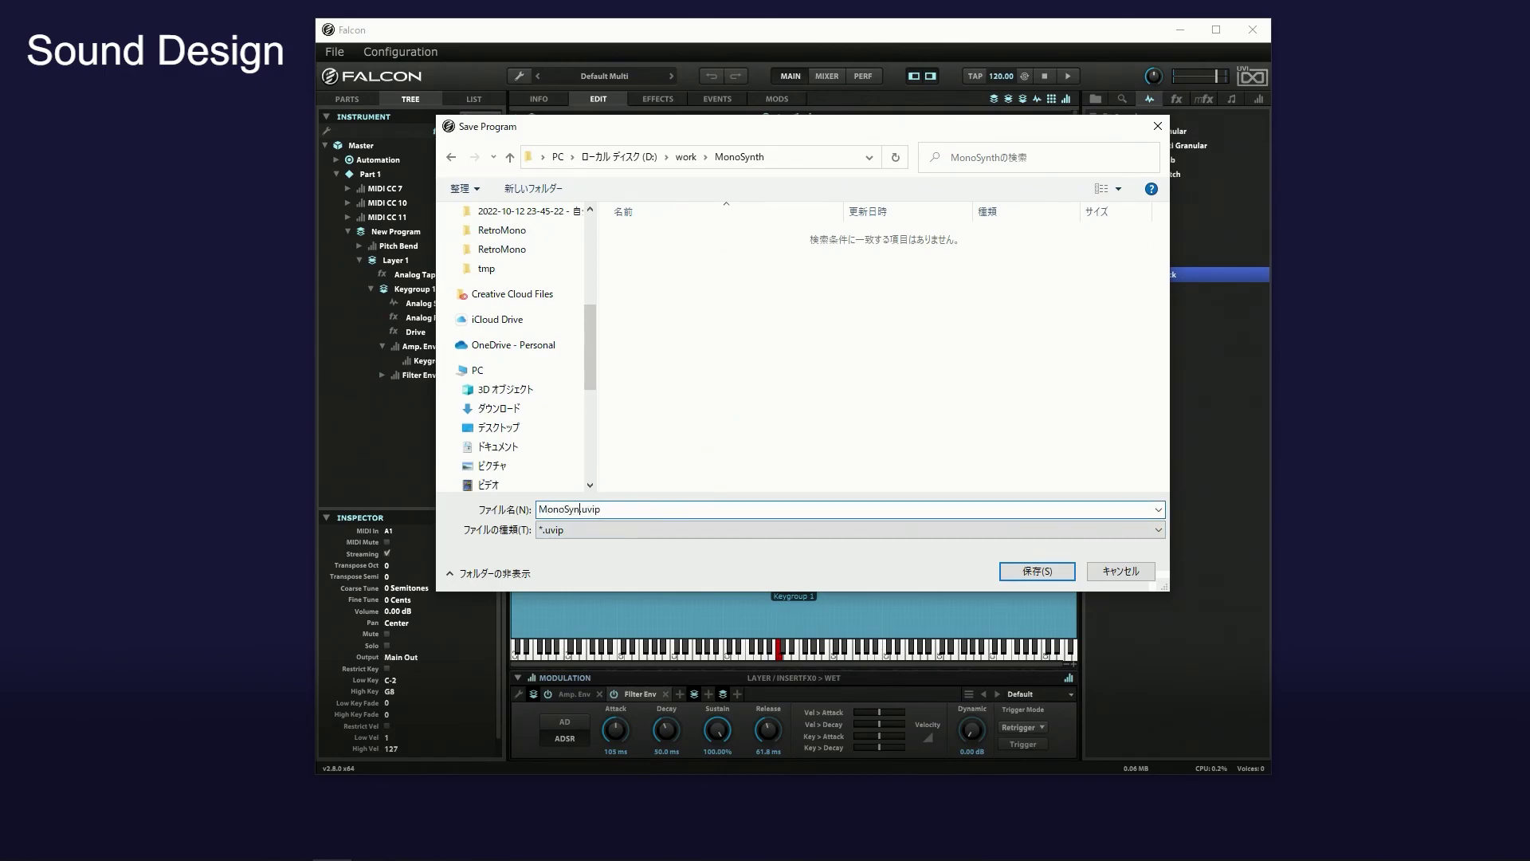
pyautogui.click(1020, 573)
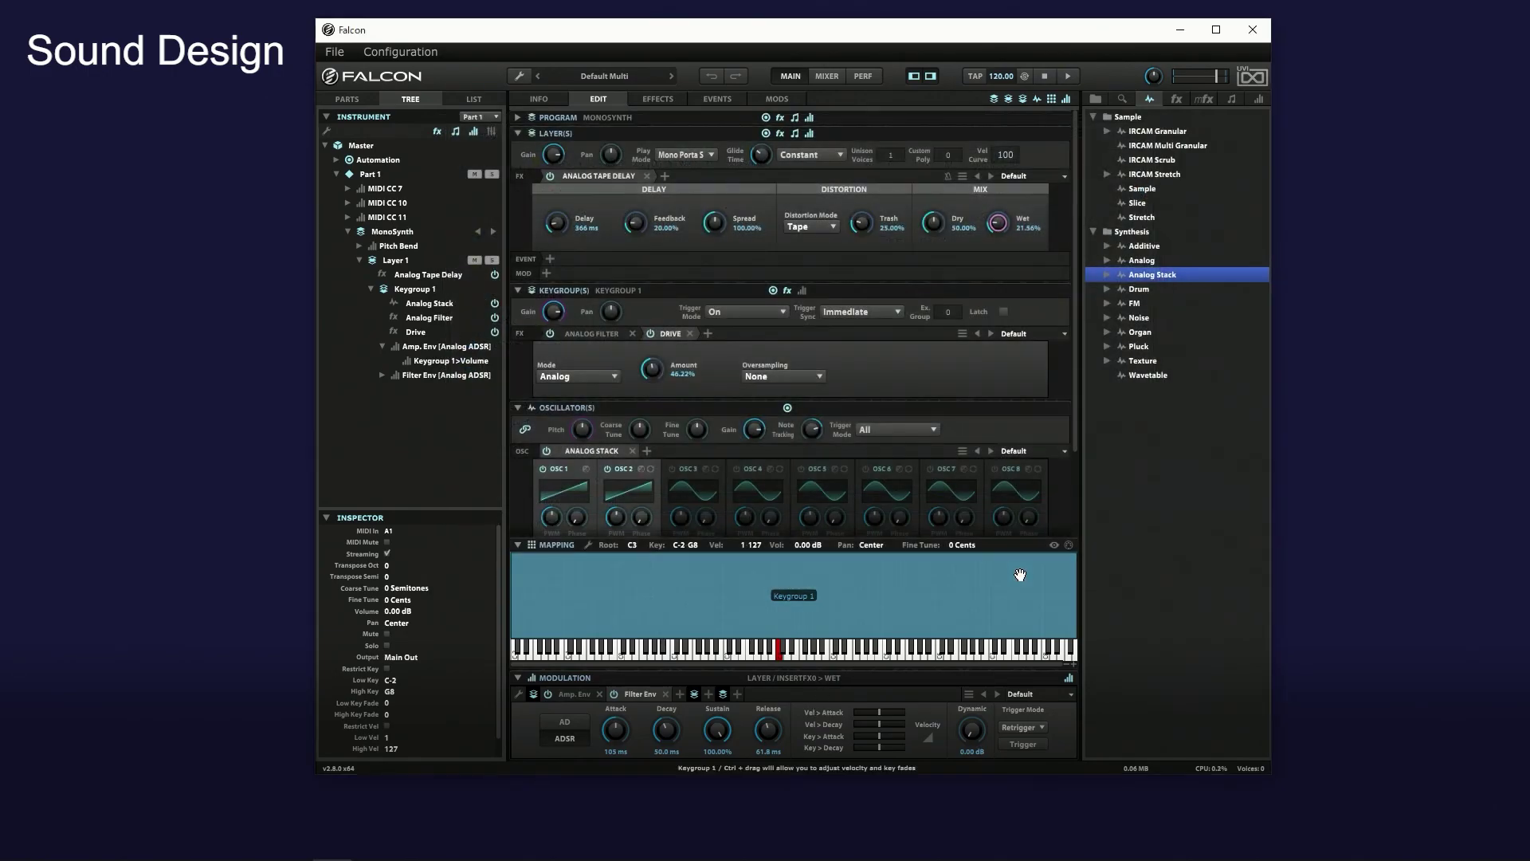